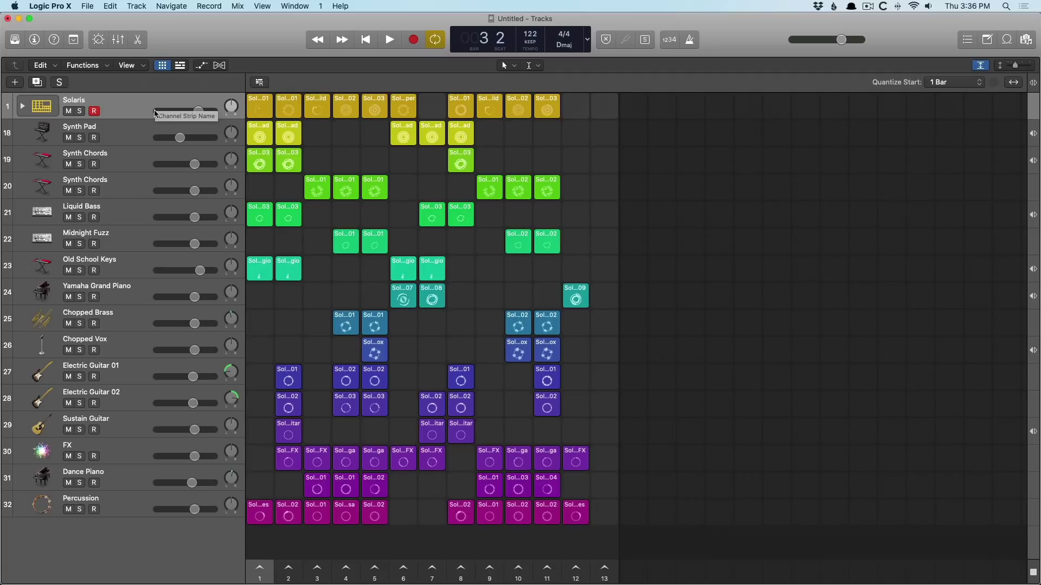
Play the Live Loops scene, then stop it at bar 6, beat 2.
{"action": "left_click", "coordinate": [353, 567]}
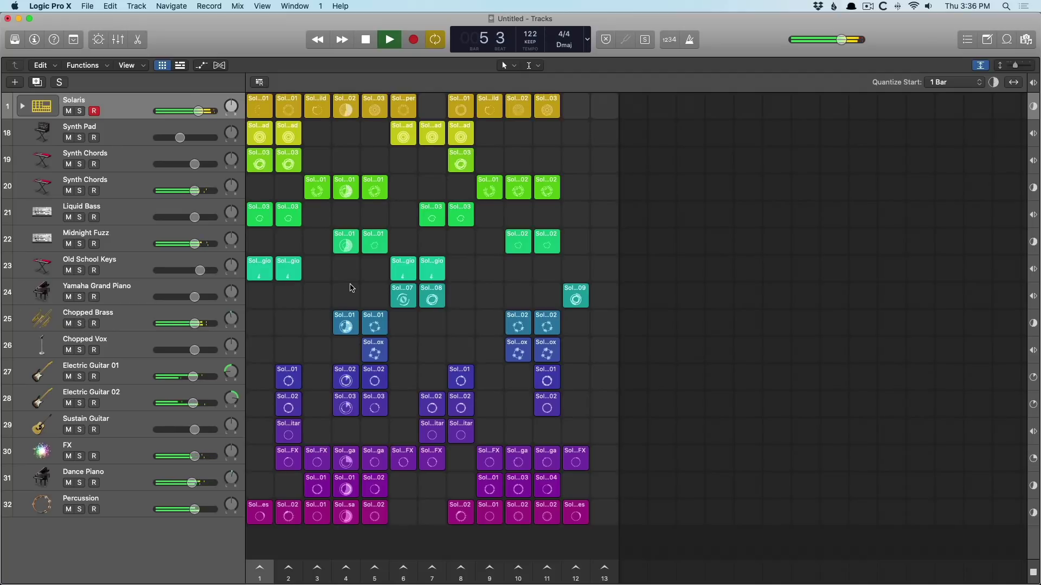
{"action": "key", "text": "space"}
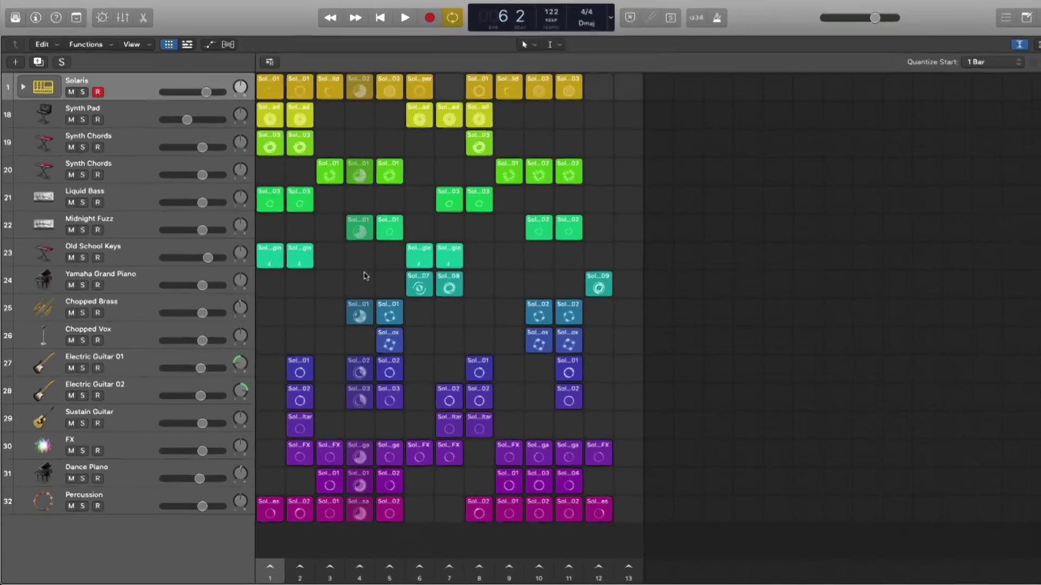
In the Mixer, solo Solaris and give it a Bus 1 send to the Reverb aux.
{"action": "key", "text": "x"}
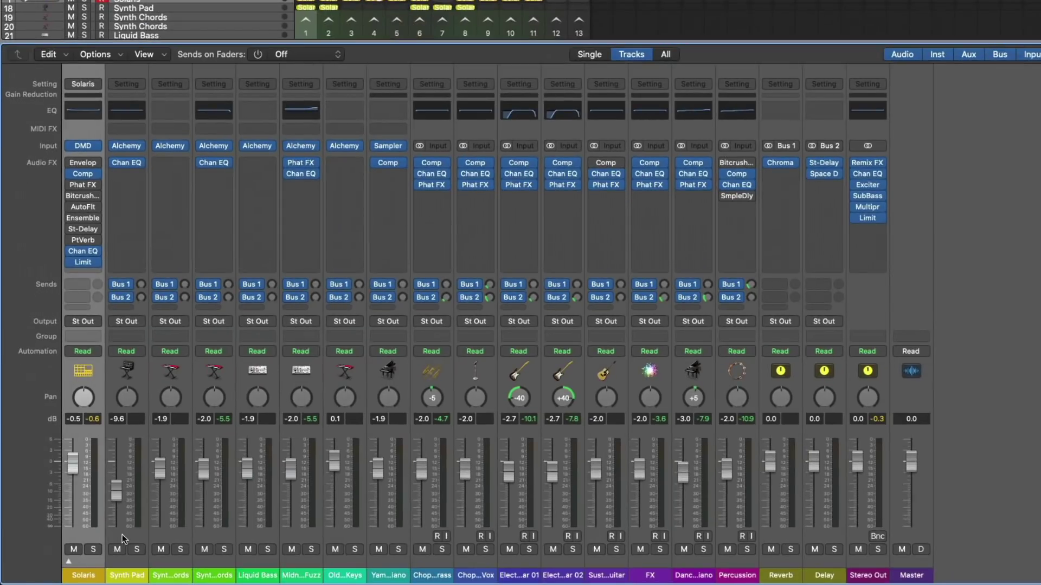
{"action": "left_click", "coordinate": [93, 549]}
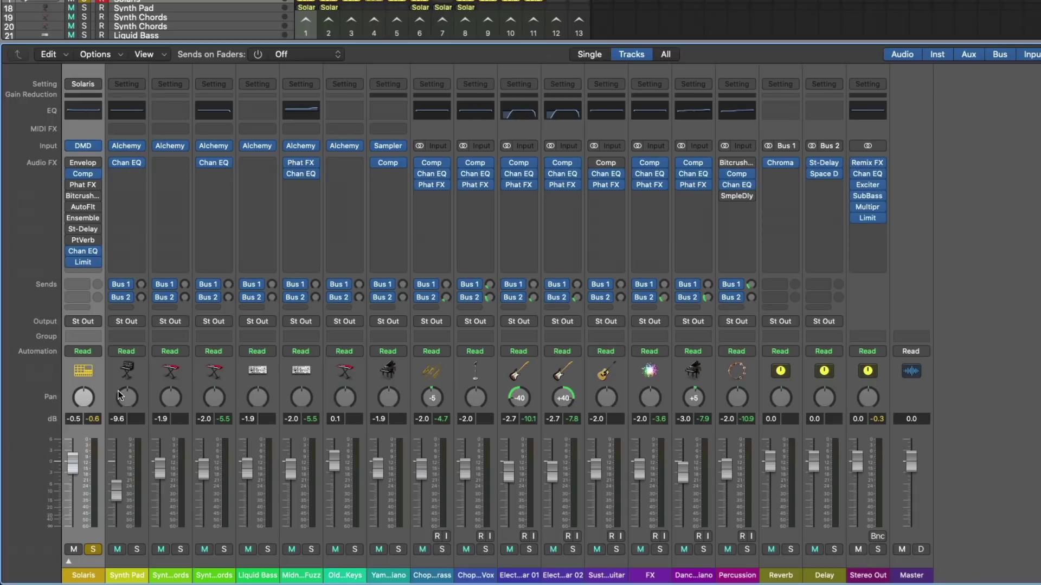
{"action": "left_click", "coordinate": [71, 285]}
{"action": "mouse_move", "coordinate": [146, 300]}
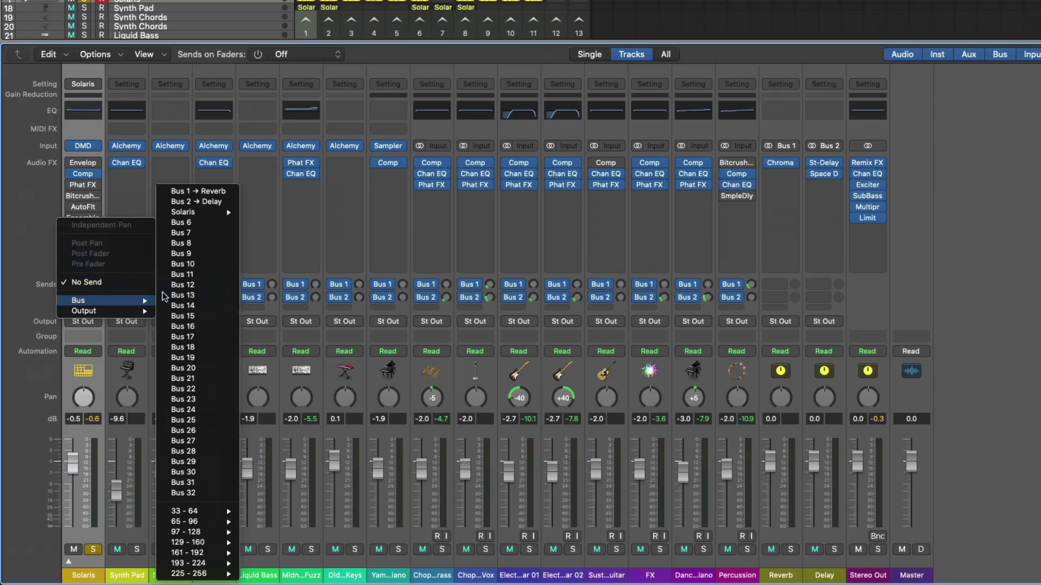
{"action": "left_click", "coordinate": [191, 194]}
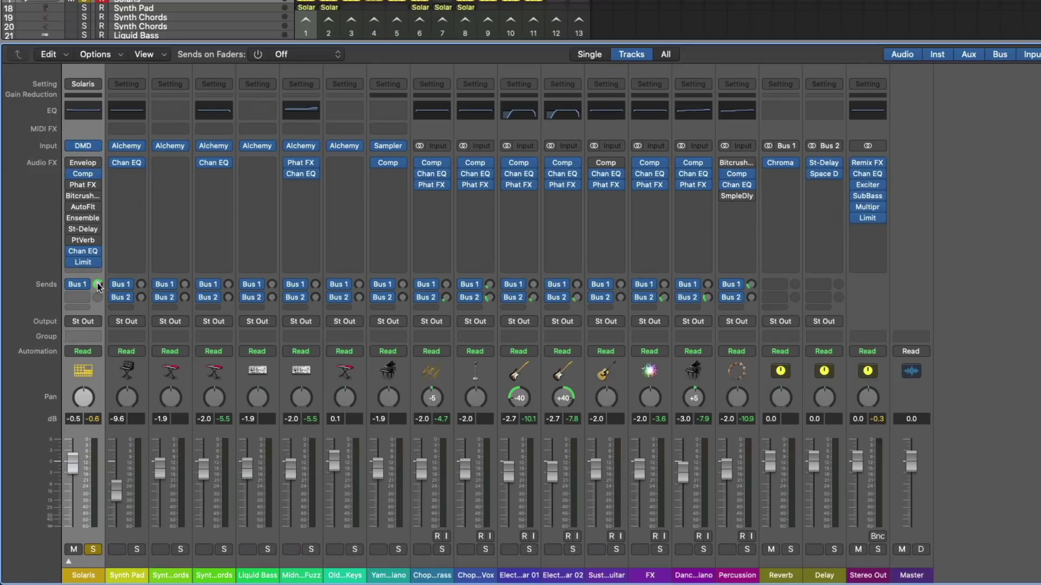
Load Chambers > Drum Chamber into the Reverb aux's ChromaVerb and play it briefly.
{"action": "left_click", "coordinate": [780, 162]}
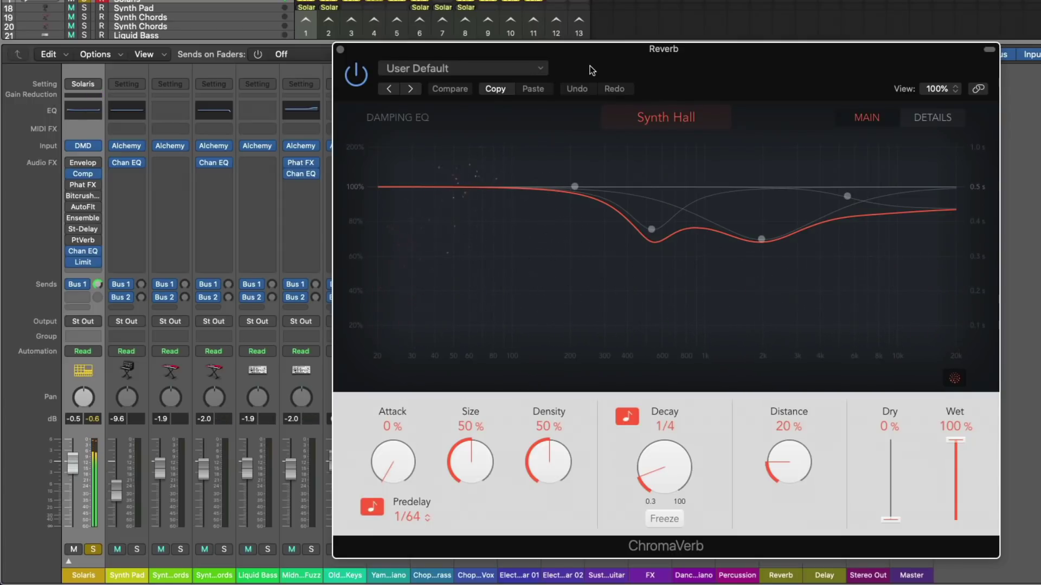
{"action": "left_click", "coordinate": [543, 69]}
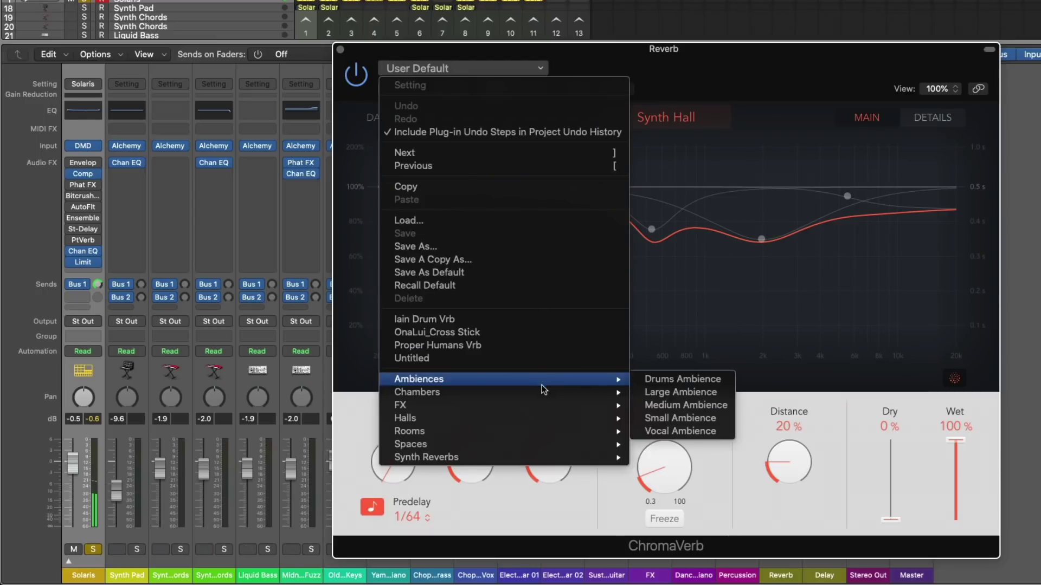
{"action": "mouse_move", "coordinate": [588, 393]}
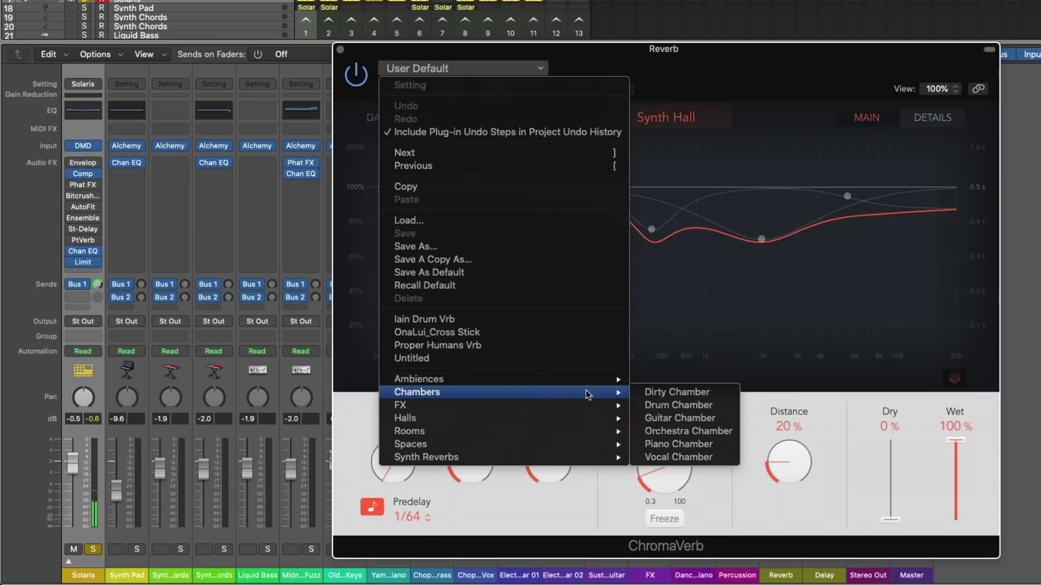
{"action": "left_click", "coordinate": [676, 407]}
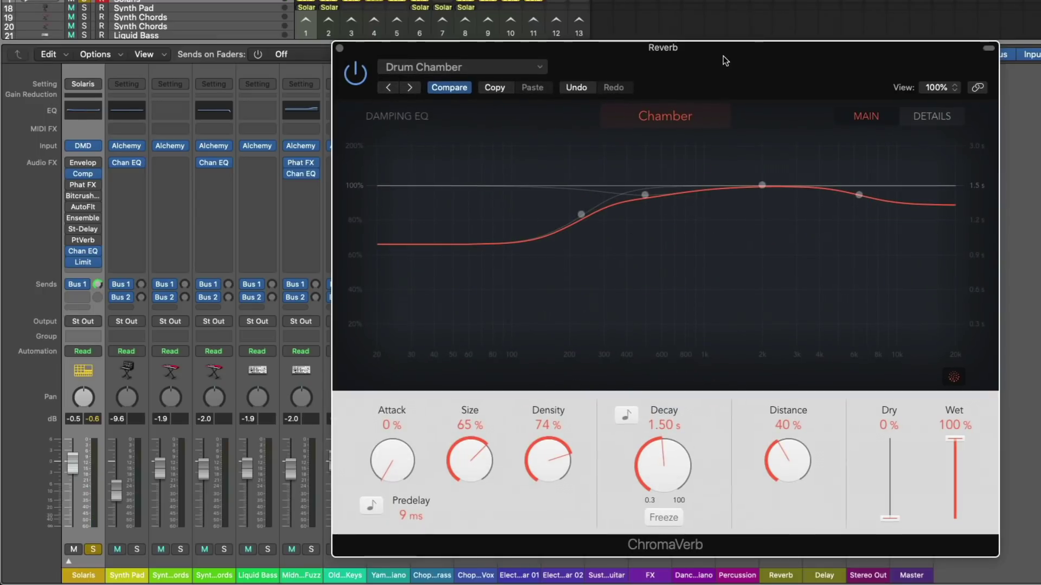
{"action": "key", "text": "space"}
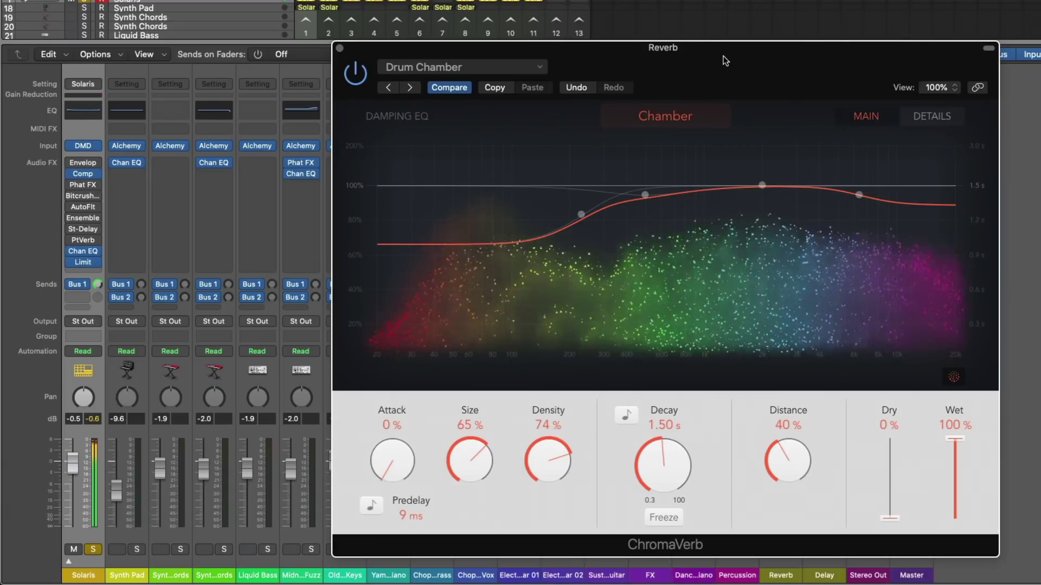
{"action": "key", "text": "space"}
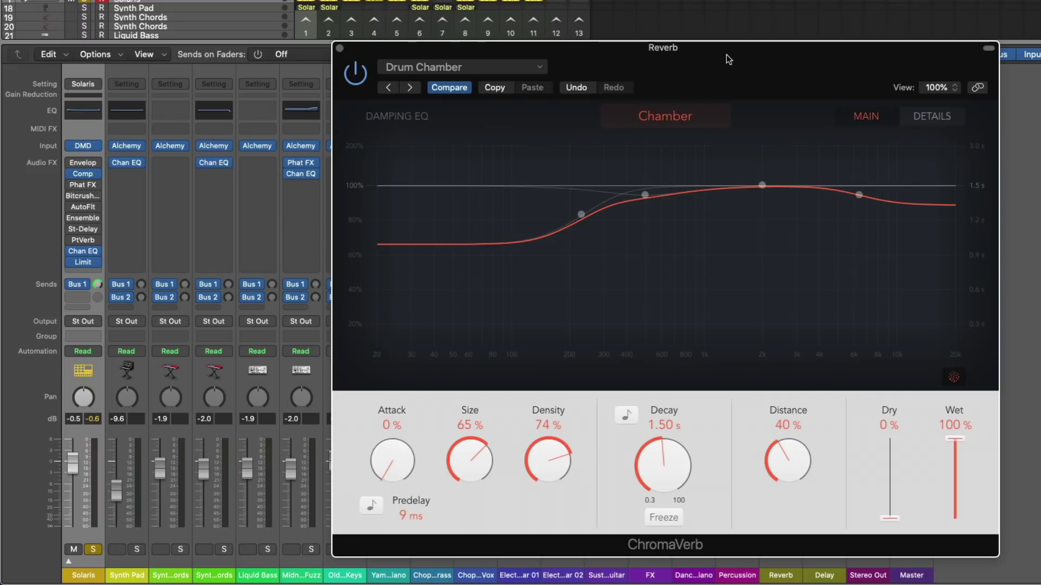
Switch ChromaVerb to its Details page, showing Ultra quality and 100% width.
{"action": "left_click", "coordinate": [920, 115]}
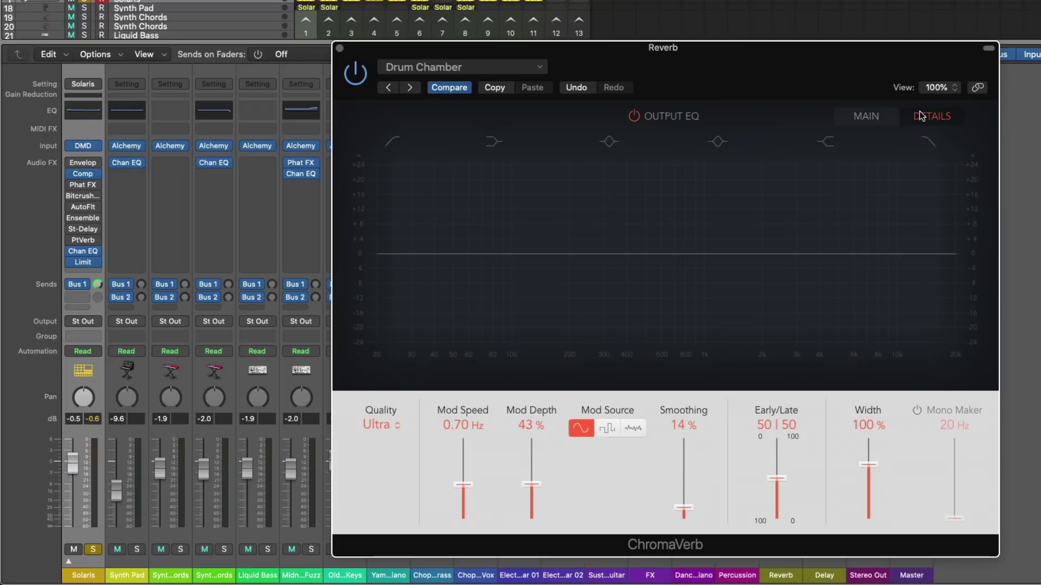
Drag the ChromaVerb Output EQ low cut to about 112 Hz and high cut to 7100 Hz.
{"action": "key", "text": "super+w"}
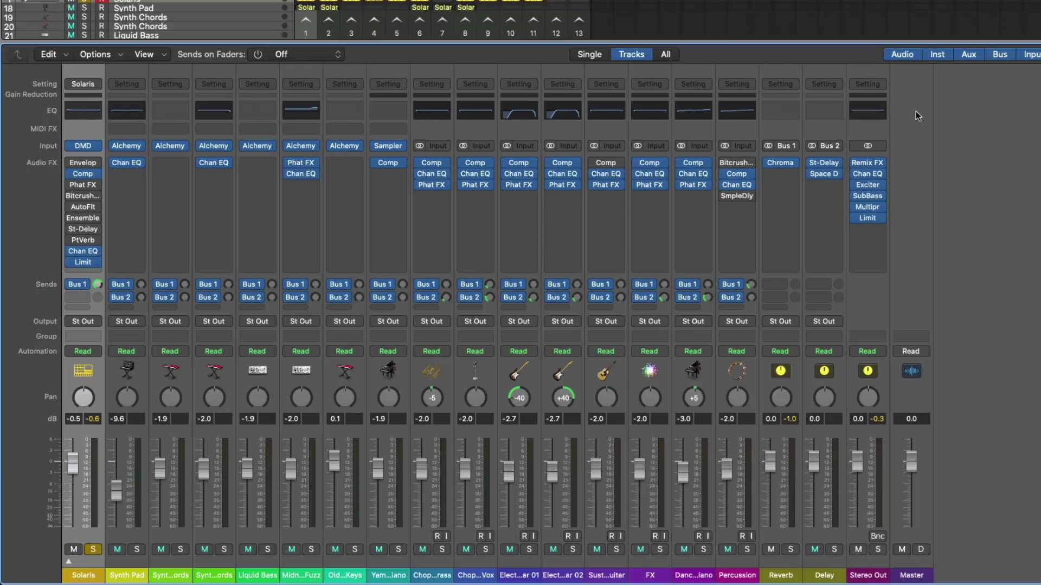
{"action": "left_click", "coordinate": [778, 167]}
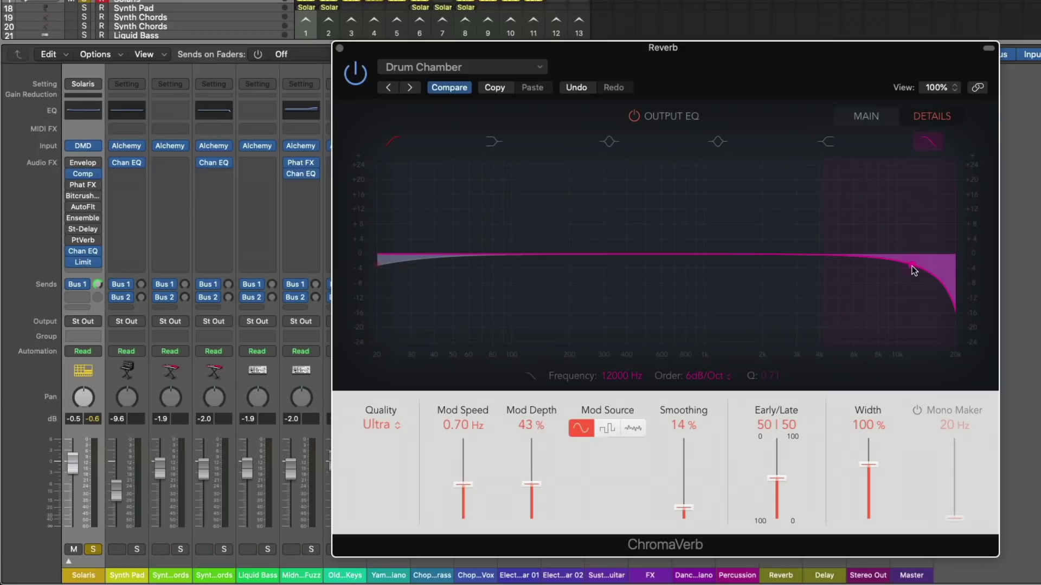
{"action": "left_click_drag", "start_coordinate": [914, 269], "coordinate": [816, 271]}
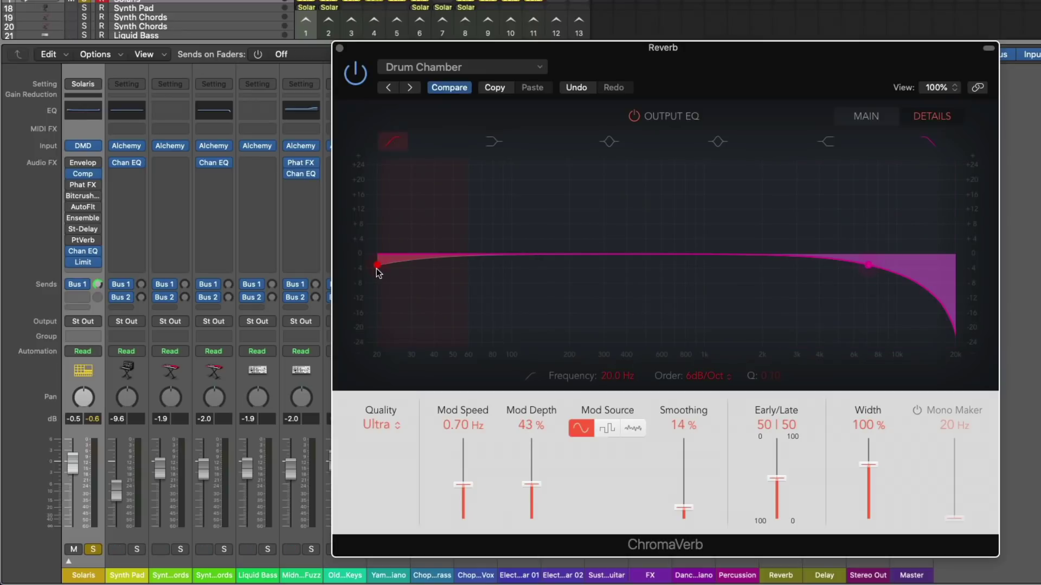
{"action": "left_click_drag", "start_coordinate": [378, 273], "coordinate": [469, 286]}
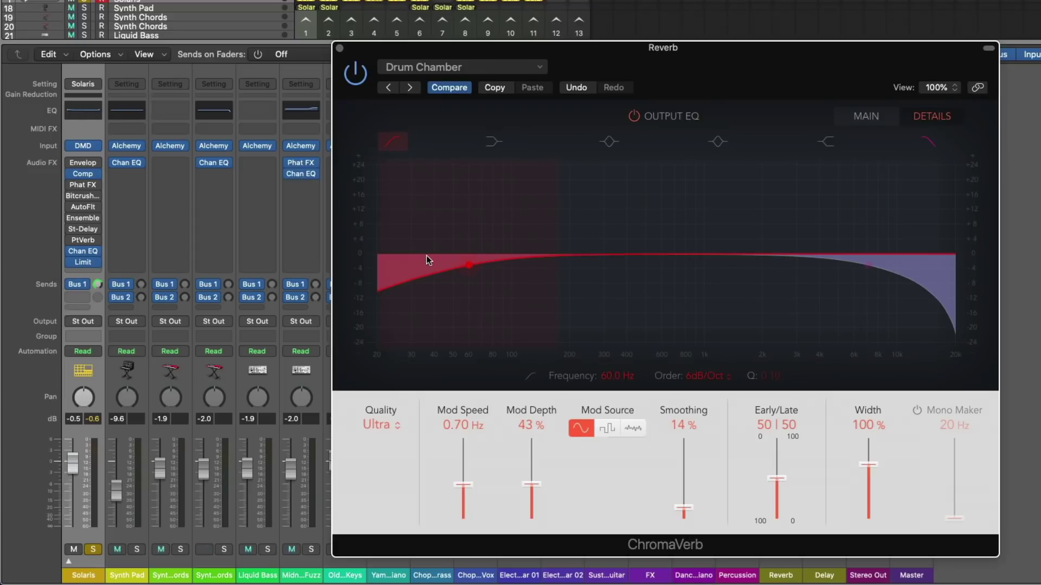
{"action": "left_click", "coordinate": [458, 264], "text": "alt"}
{"action": "left_click_drag", "start_coordinate": [868, 264], "coordinate": [955, 265]}
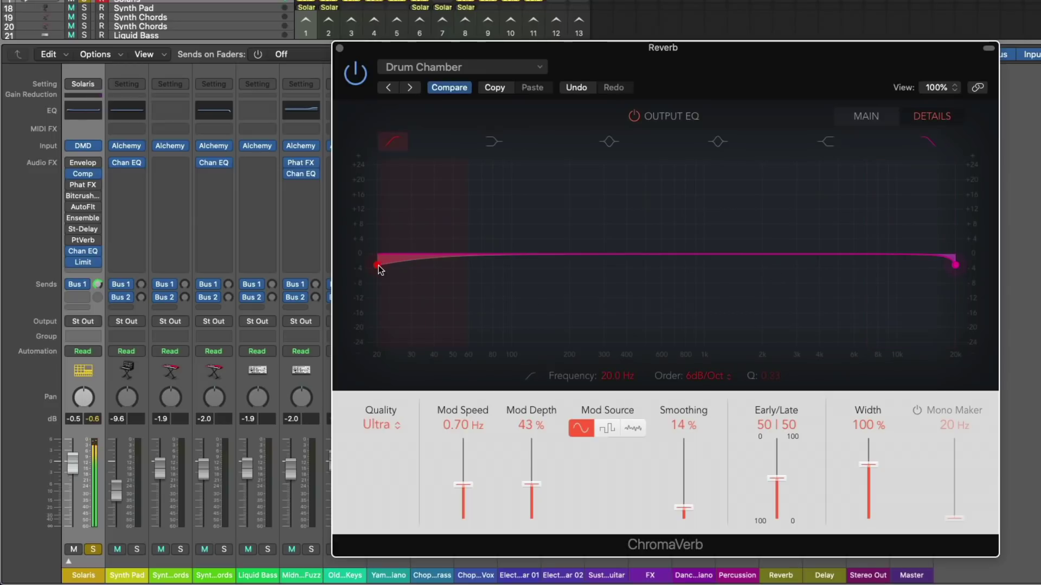
{"action": "left_click_drag", "start_coordinate": [379, 267], "coordinate": [519, 265]}
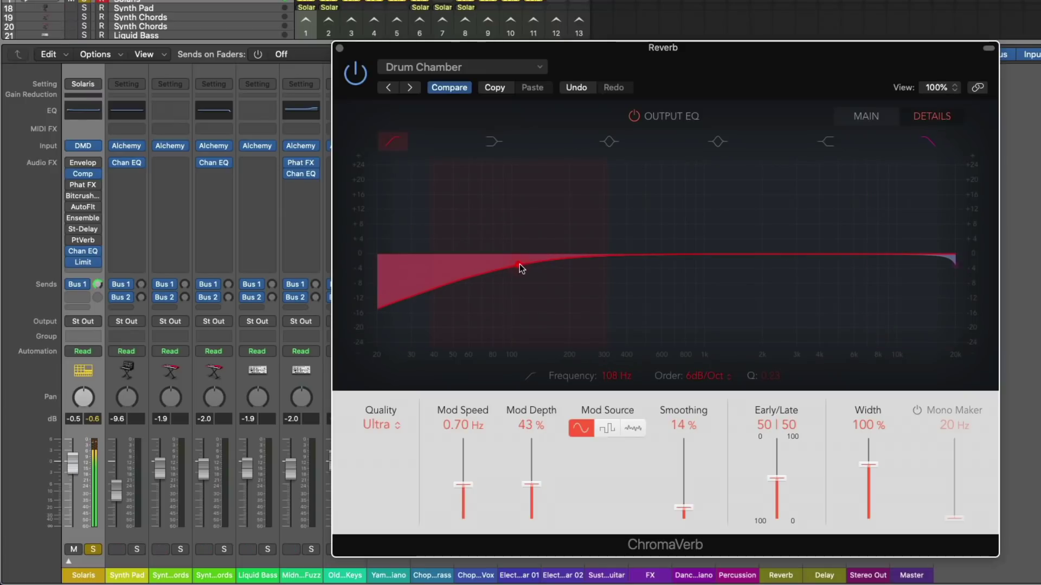
{"action": "left_click_drag", "start_coordinate": [520, 264], "coordinate": [523, 264]}
{"action": "left_click_drag", "start_coordinate": [954, 265], "coordinate": [865, 262]}
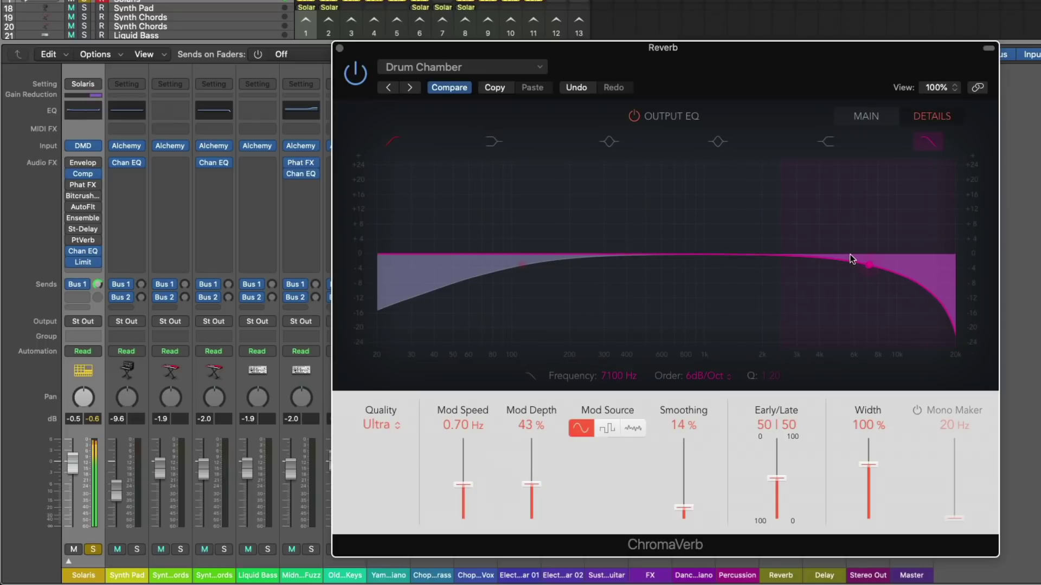
A/B the Output EQ and its 7100 Hz, 6 dB/oct high-cut band, leaving both on.
{"action": "left_click", "coordinate": [635, 117]}
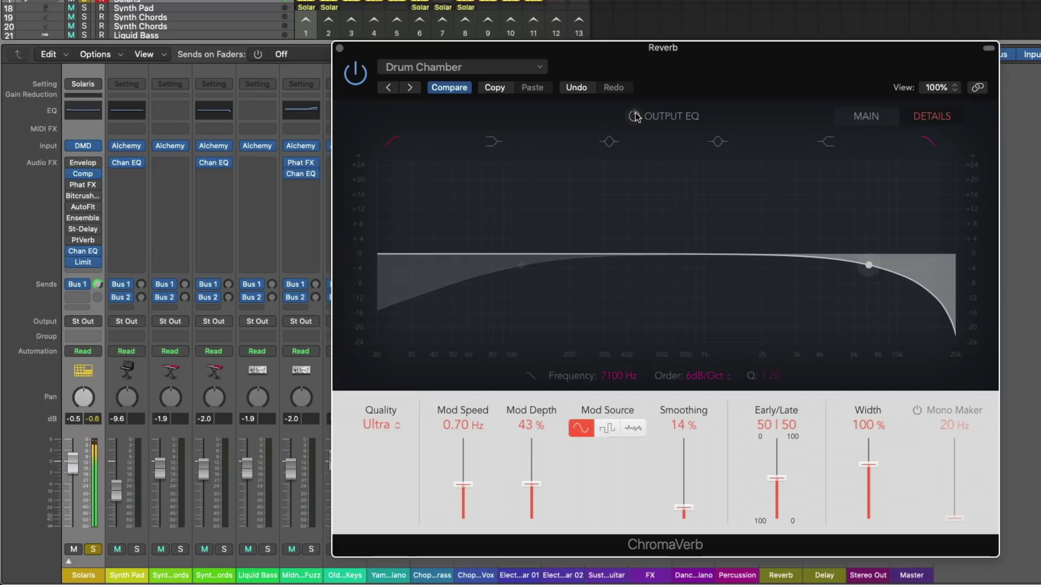
{"action": "left_click", "coordinate": [635, 117]}
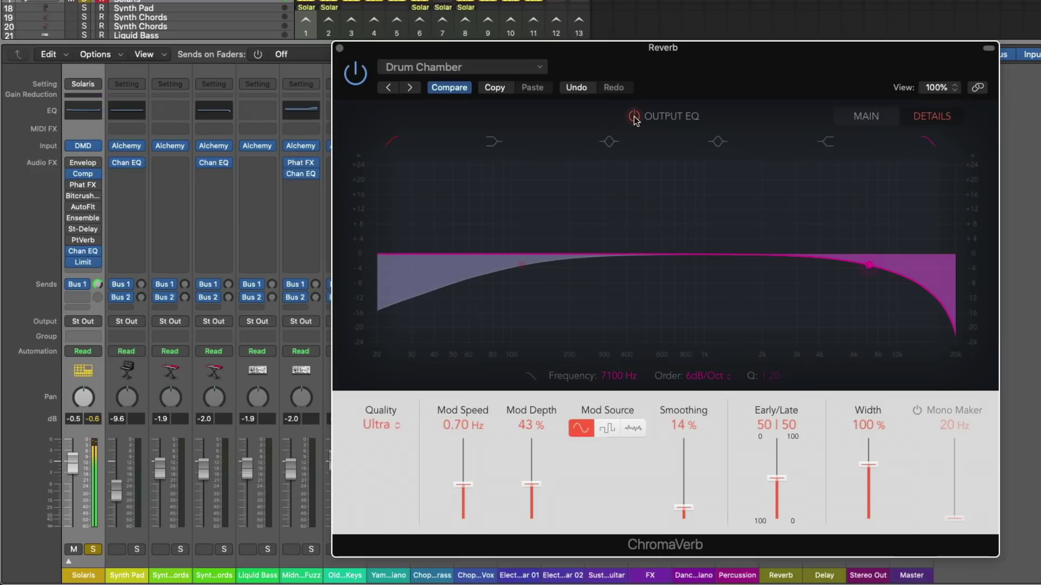
{"action": "left_click", "coordinate": [635, 116]}
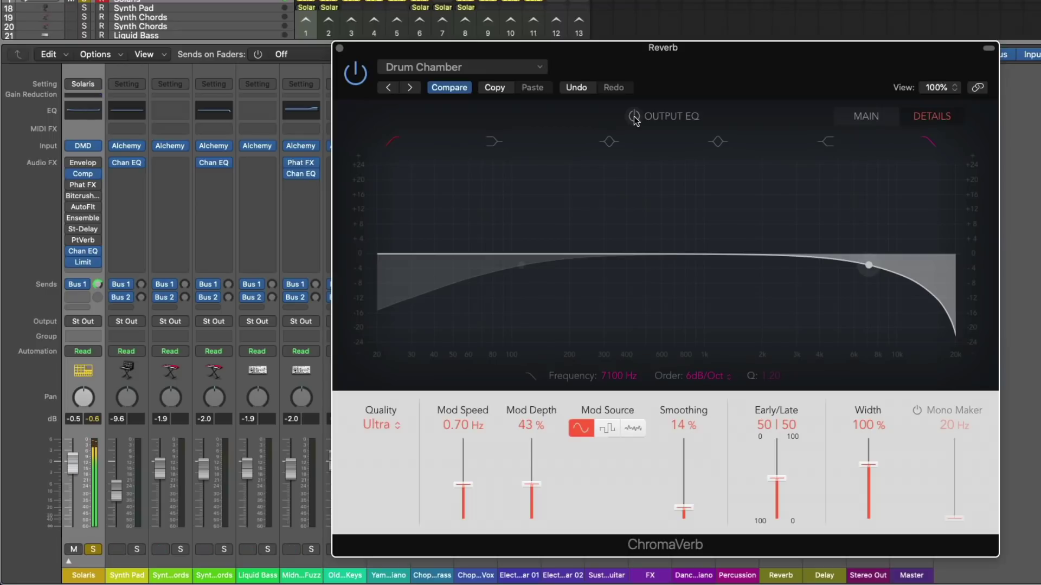
{"action": "left_click", "coordinate": [634, 117]}
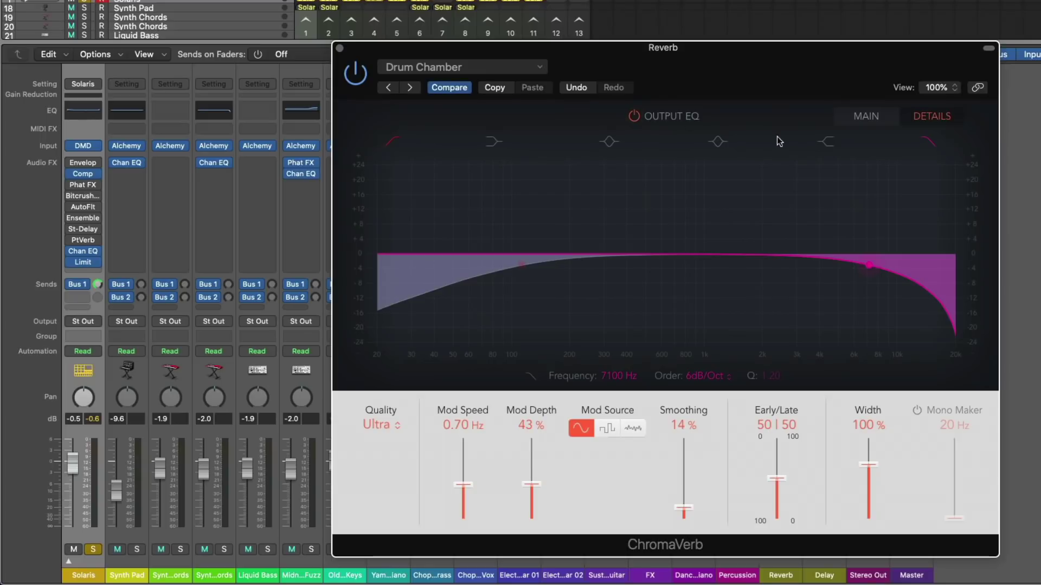
{"action": "left_click", "coordinate": [933, 144]}
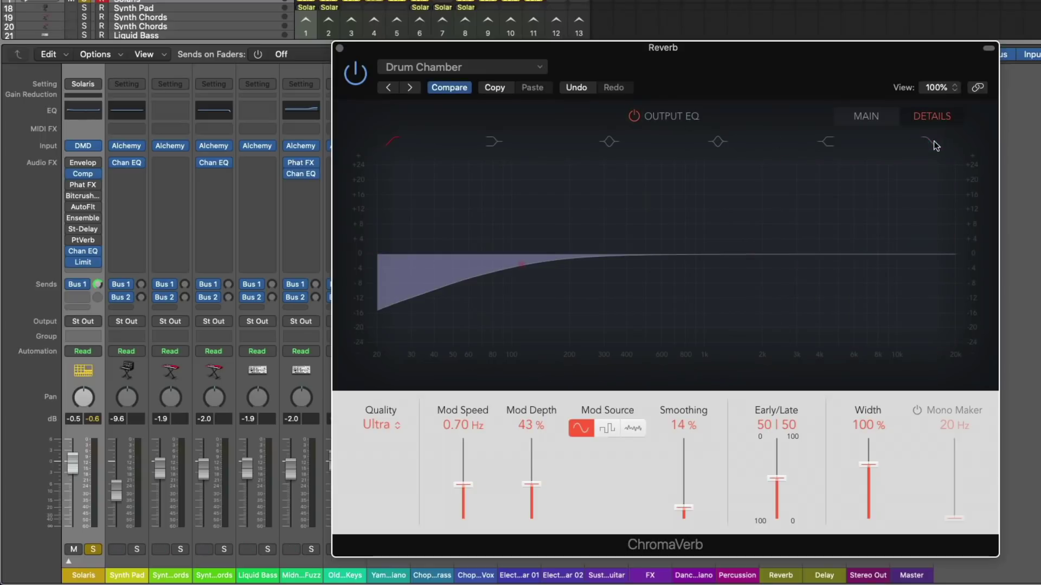
{"action": "left_click", "coordinate": [933, 143]}
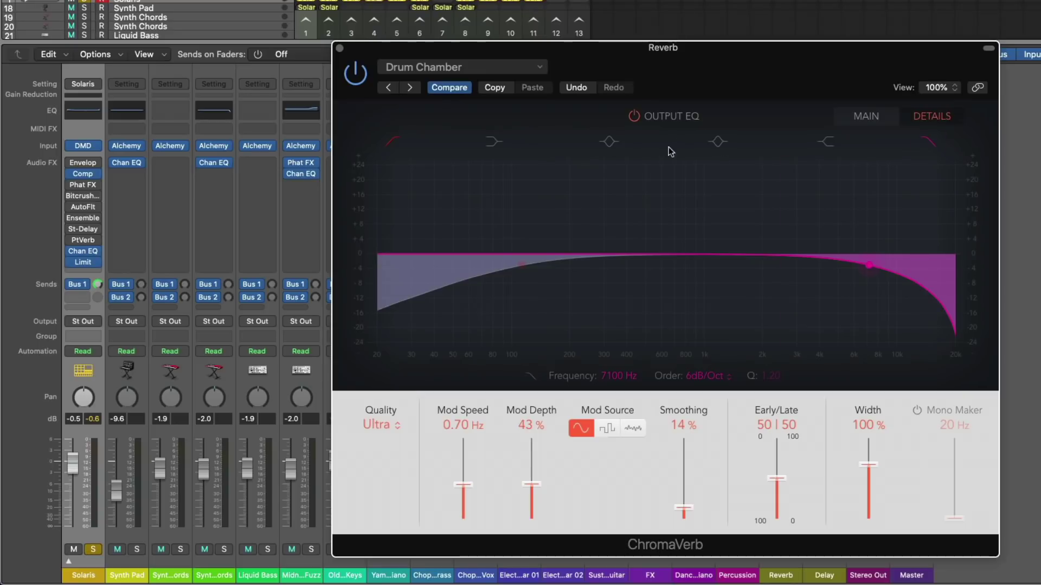
Enable the mid Output EQ band as a -2.5 dB dip at 295 Hz, Q 1.90.
{"action": "left_click", "coordinate": [608, 142]}
{"action": "left_click_drag", "start_coordinate": [780, 383], "coordinate": [776, 374]}
{"action": "left_click_drag", "start_coordinate": [696, 376], "coordinate": [696, 360]}
{"action": "left_click_drag", "start_coordinate": [766, 377], "coordinate": [769, 377]}
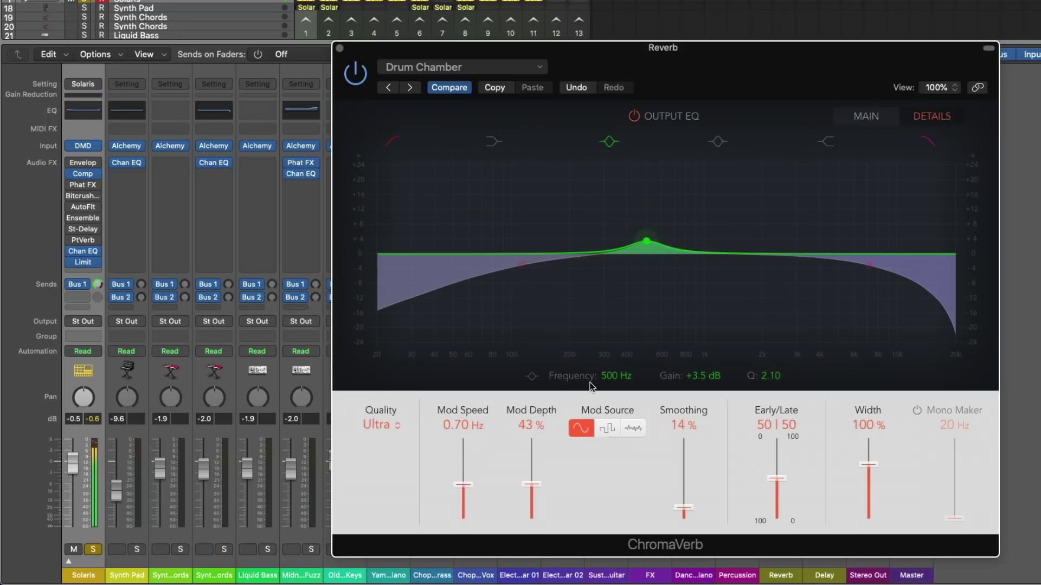
{"action": "mouse_move", "coordinate": [616, 376]}
{"action": "left_mouse_down"}
{"action": "mouse_move", "coordinate": [616, 396]}
{"action": "mouse_move", "coordinate": [612, 378]}
{"action": "left_mouse_up"}
{"action": "left_click_drag", "start_coordinate": [696, 374], "coordinate": [696, 387]}
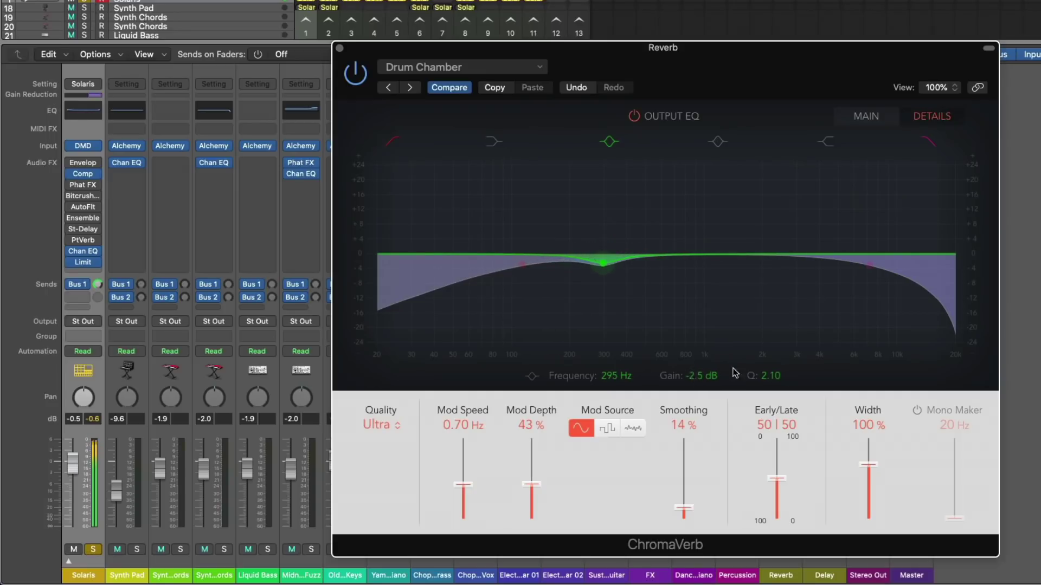
{"action": "left_click_drag", "start_coordinate": [764, 376], "coordinate": [765, 378]}
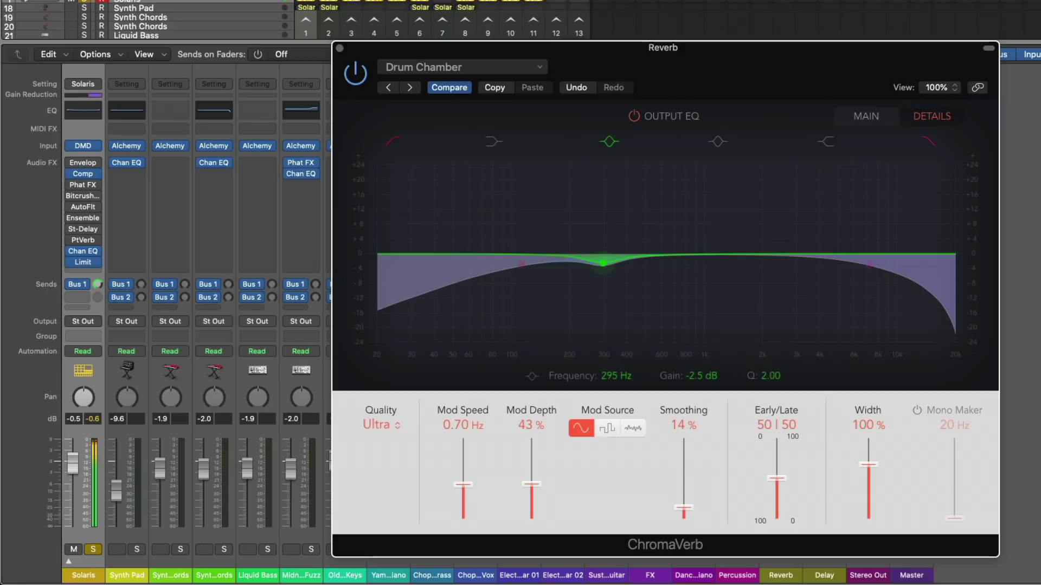
Compare the 295 Hz dip bypassed and enabled, then close ChromaVerb.
{"action": "left_click", "coordinate": [610, 143]}
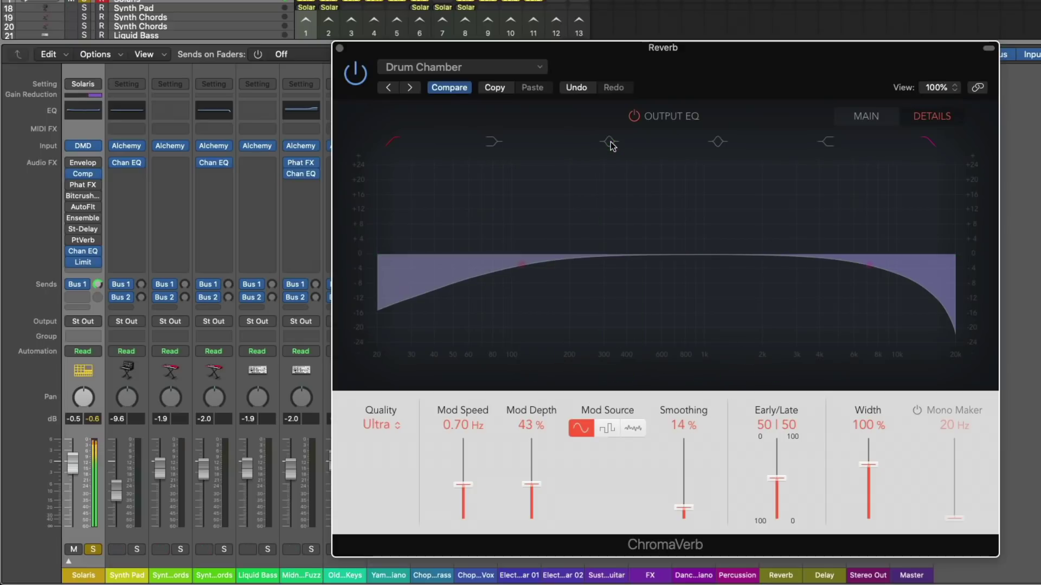
{"action": "left_click", "coordinate": [610, 144]}
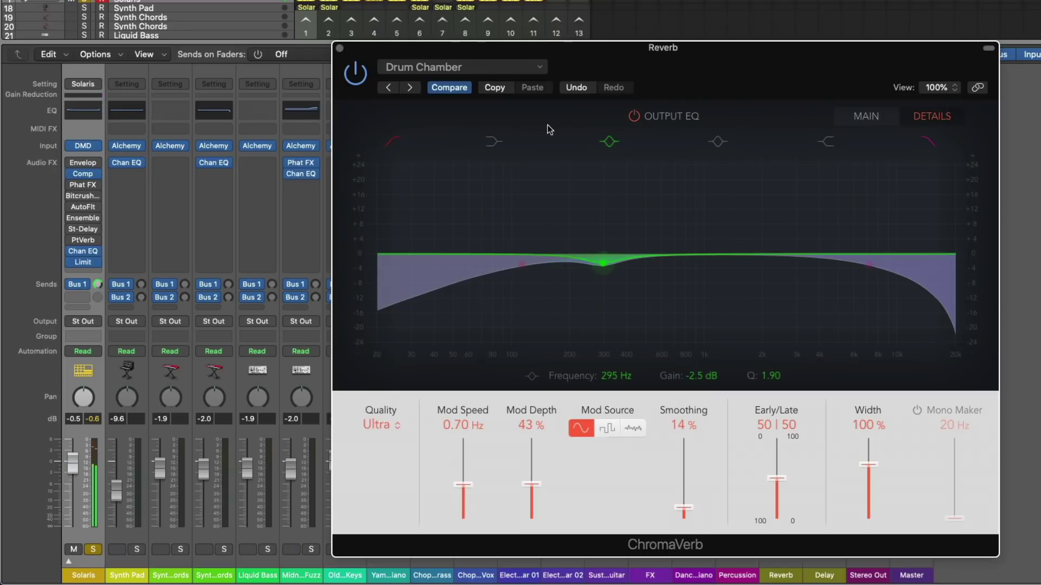
{"action": "key", "text": "super+w"}
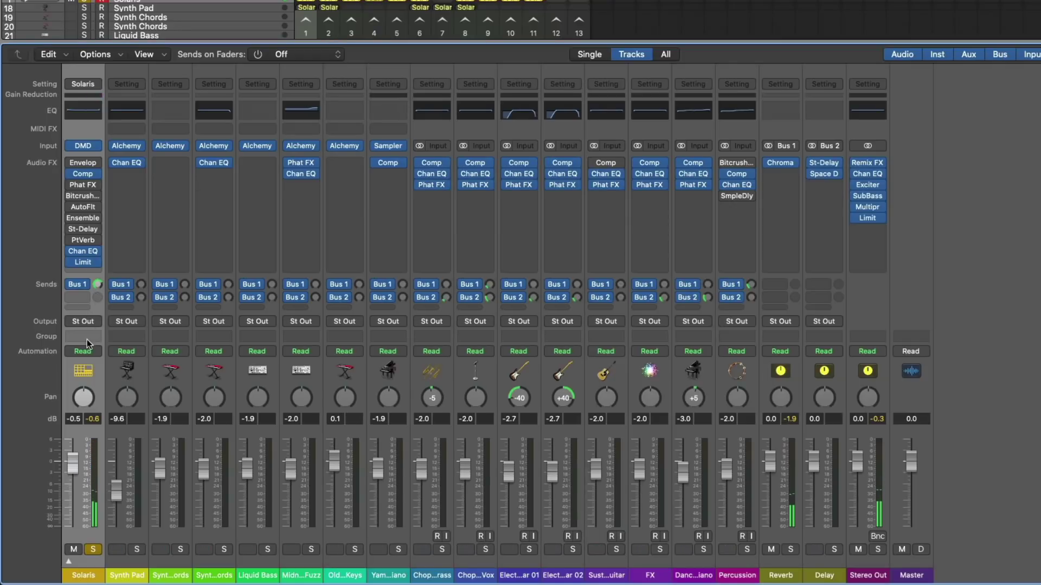
Unsolo Solaris, set its Bus 1 send to -9.0 dB, and A/B ChromaVerb's Output EQ.
{"action": "left_click", "coordinate": [94, 550]}
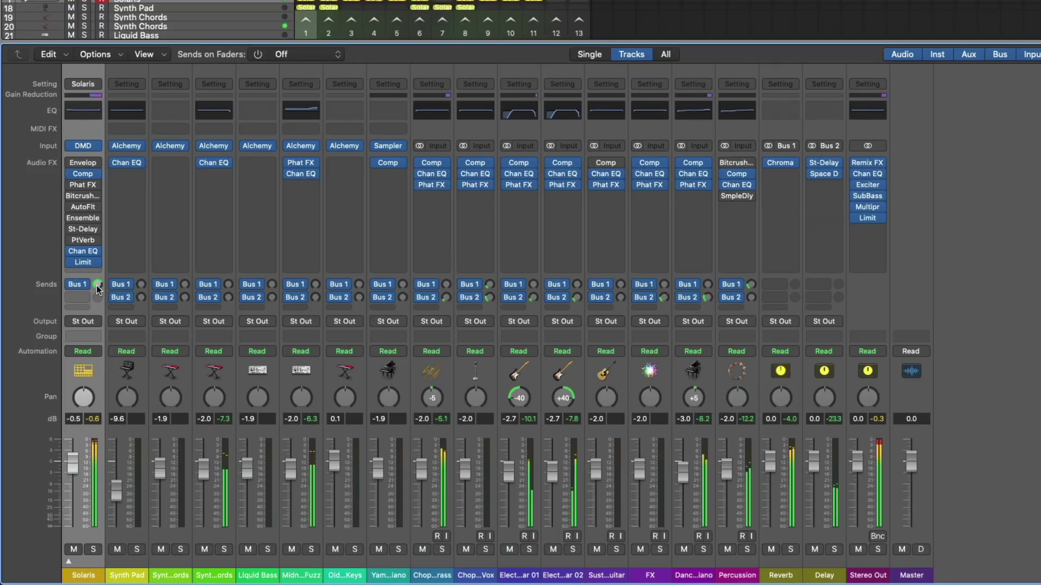
{"action": "left_click_drag", "start_coordinate": [97, 286], "coordinate": [98, 299]}
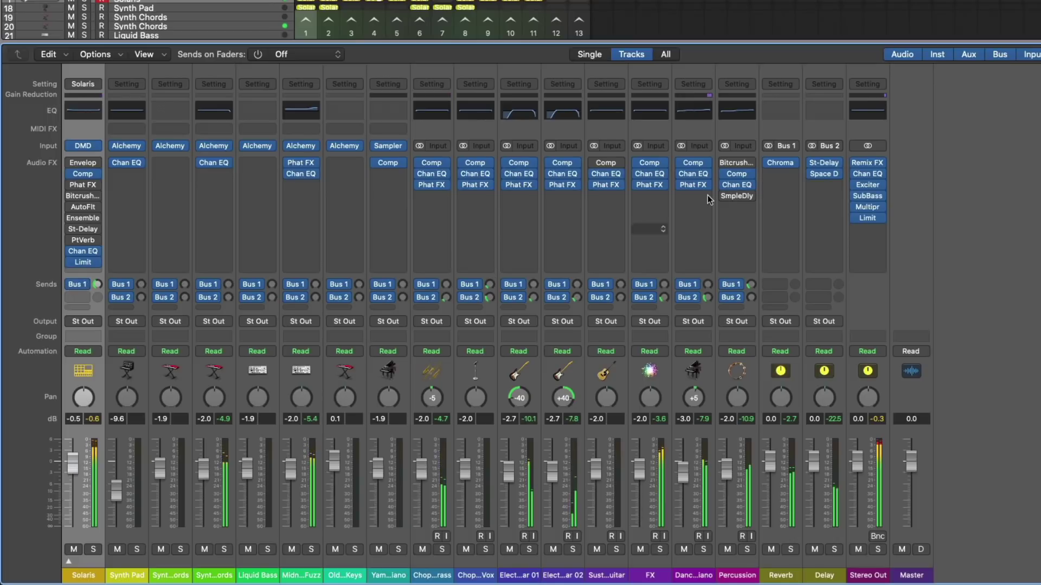
{"action": "left_click", "coordinate": [780, 162]}
{"action": "left_click", "coordinate": [634, 116]}
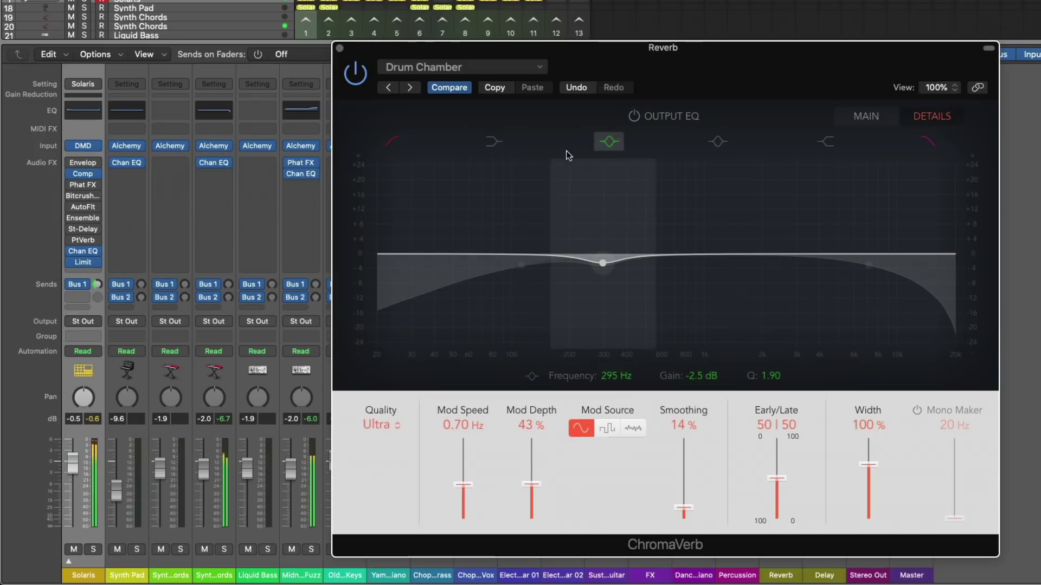
{"action": "left_click", "coordinate": [639, 117]}
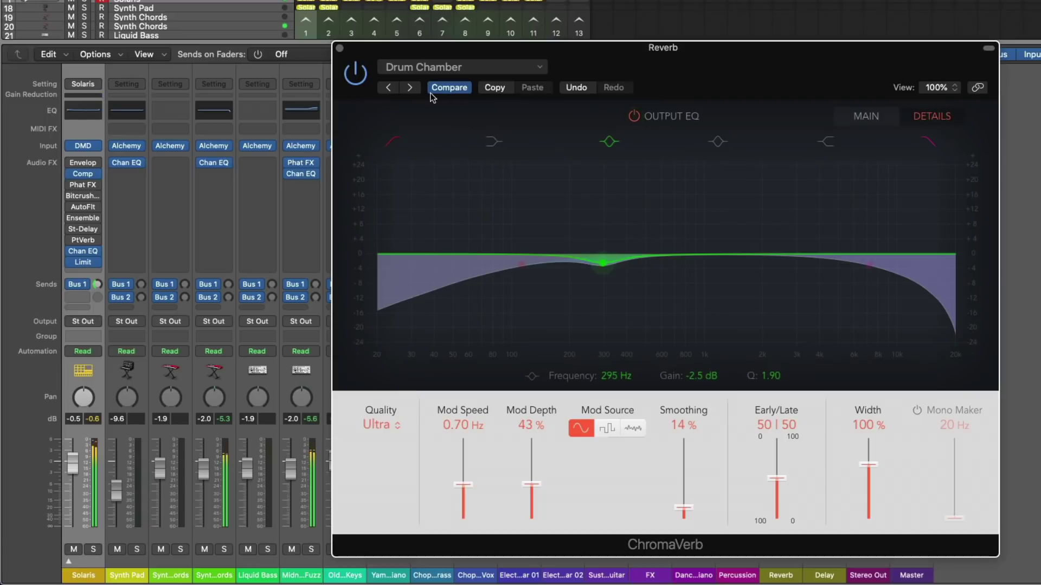
{"action": "left_click", "coordinate": [340, 49]}
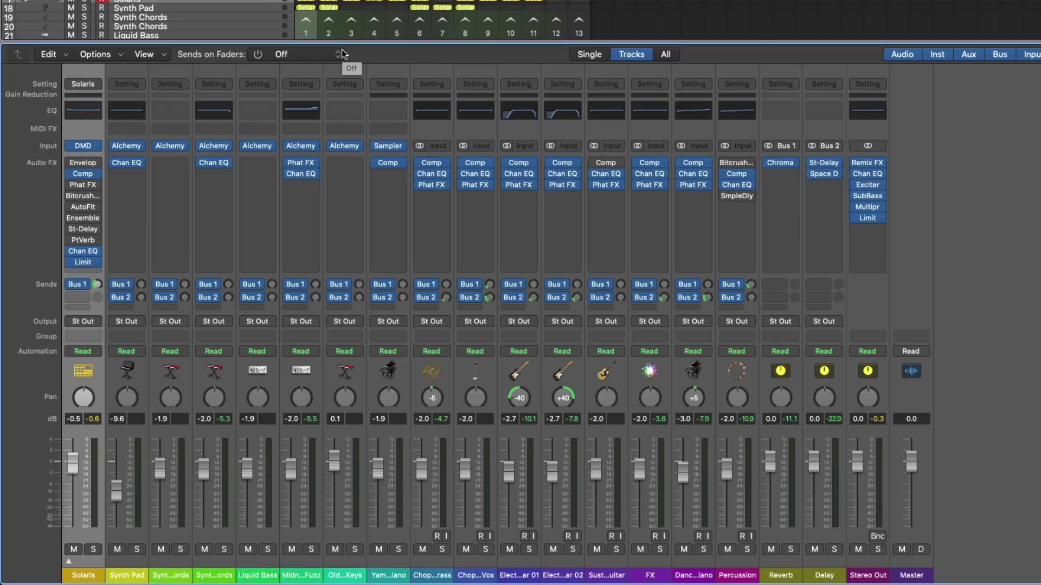
Insert Overdrive after ChromaVerb on the Reverb aux, with 7 dB drive and 20000 Hz tone.
{"action": "left_click", "coordinate": [770, 174]}
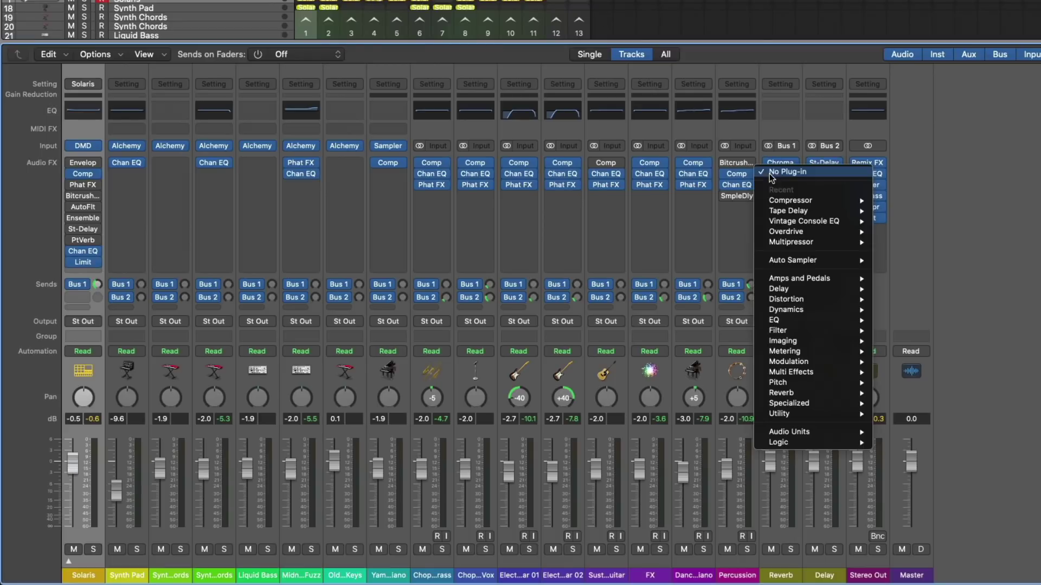
{"action": "mouse_move", "coordinate": [799, 302]}
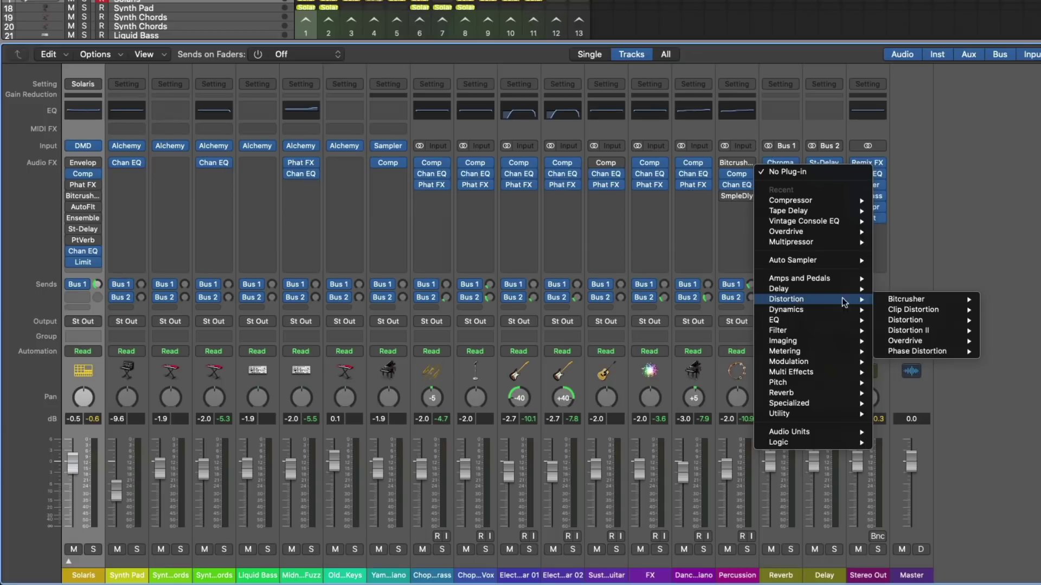
{"action": "left_click", "coordinate": [923, 340]}
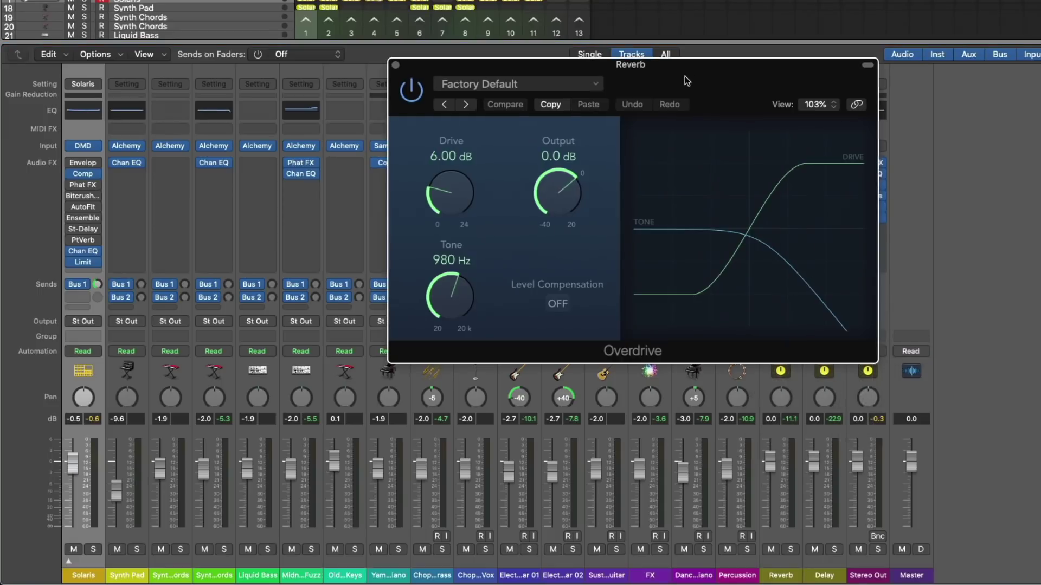
{"action": "left_click_drag", "start_coordinate": [452, 227], "coordinate": [453, 217]}
{"action": "left_click_drag", "start_coordinate": [453, 334], "coordinate": [556, 255]}
Solo Solaris again and toggle the Reverb aux's Overdrive to compare.
{"action": "key", "text": "super+w"}
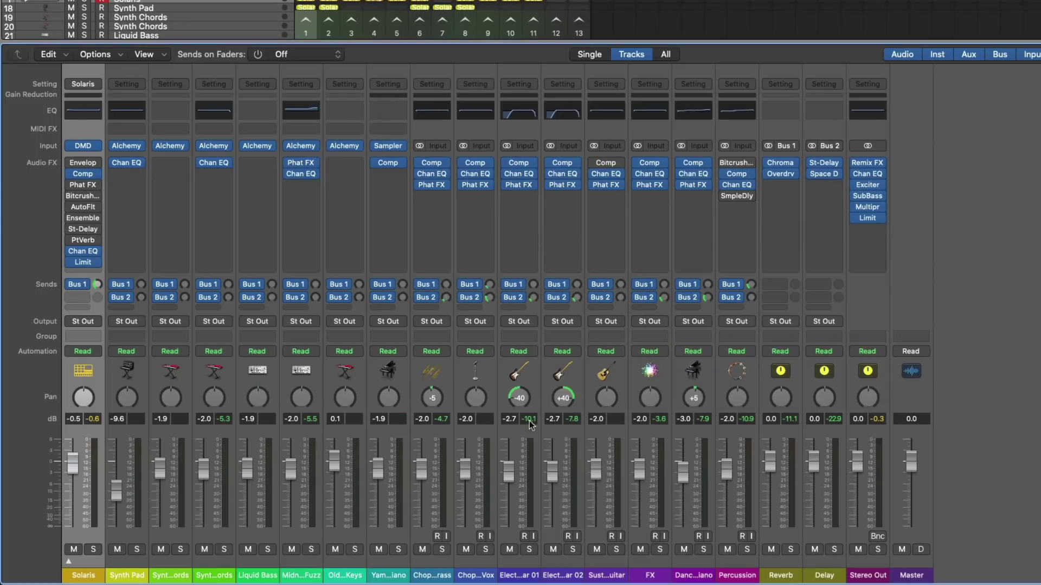
{"action": "left_click", "coordinate": [92, 549]}
{"action": "key", "text": "v"}
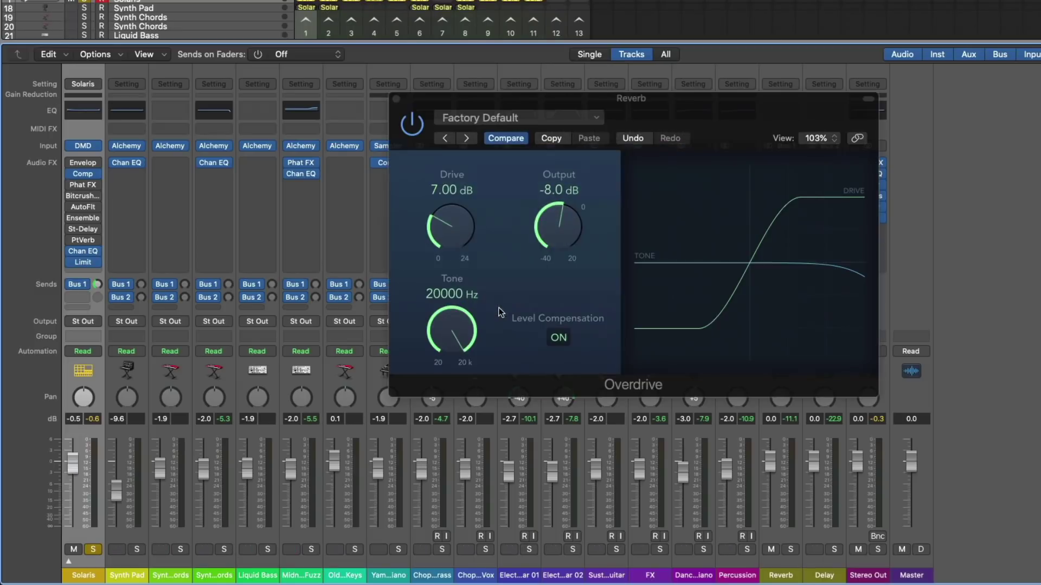
{"action": "left_click_drag", "start_coordinate": [678, 113], "coordinate": [666, 108]}
{"action": "key", "text": "super+w"}
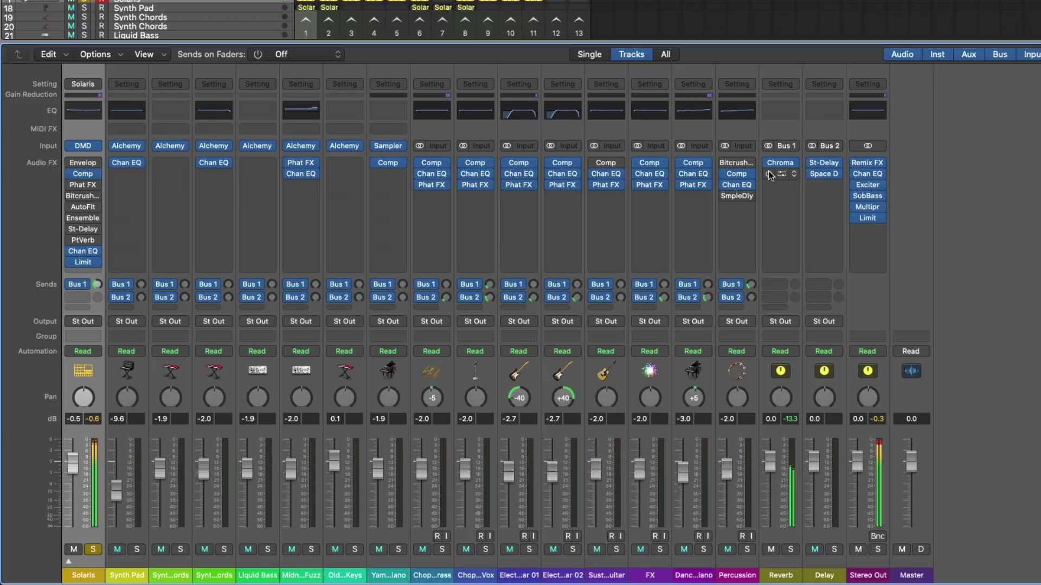
{"action": "left_click", "coordinate": [769, 175]}
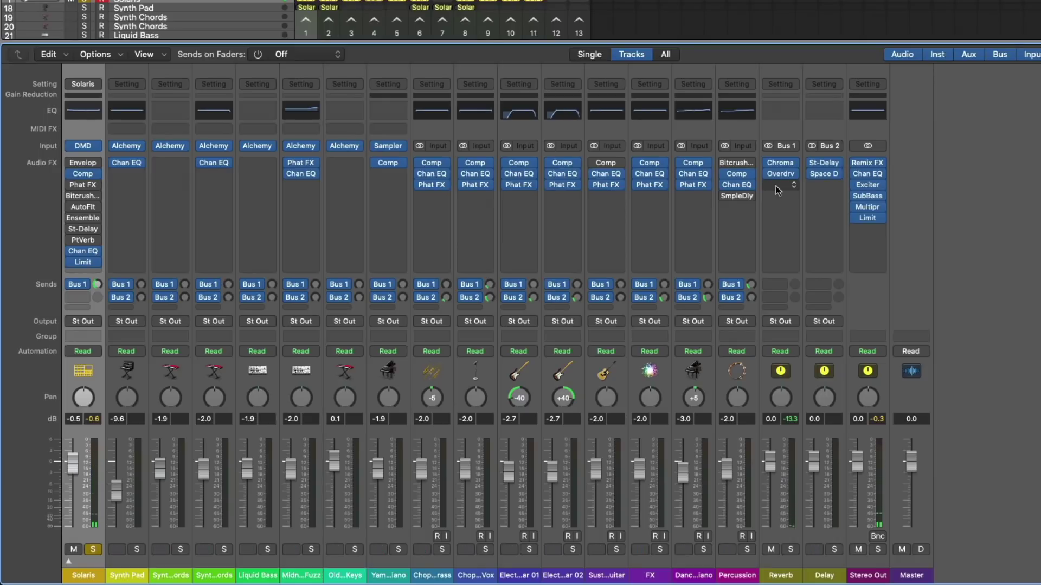
Add Vintage Console EQ third on the Reverb aux, output drive 4.0, volume slightly lowered.
{"action": "left_click", "coordinate": [776, 187]}
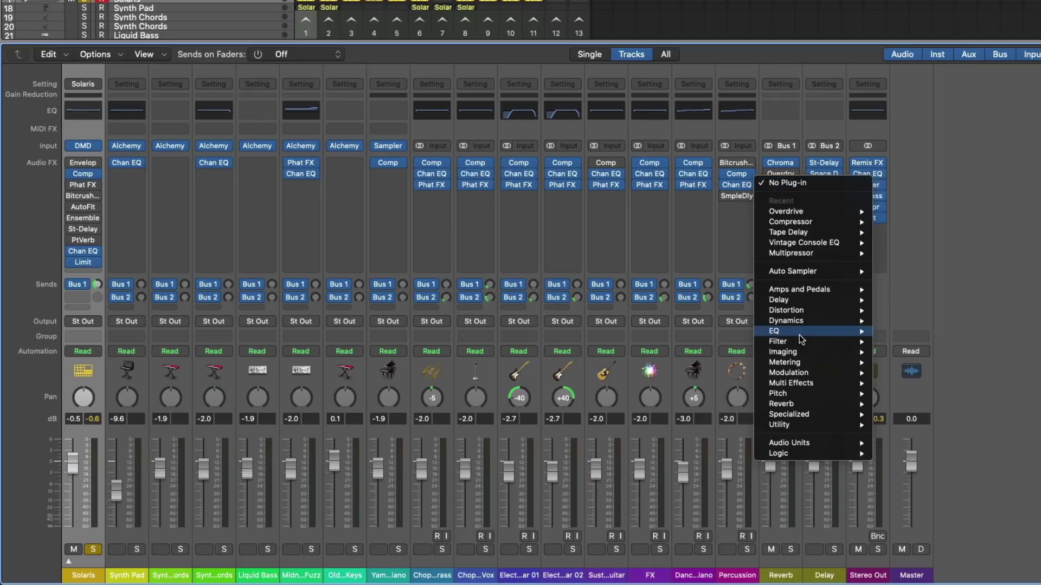
{"action": "left_click", "coordinate": [1030, 374]}
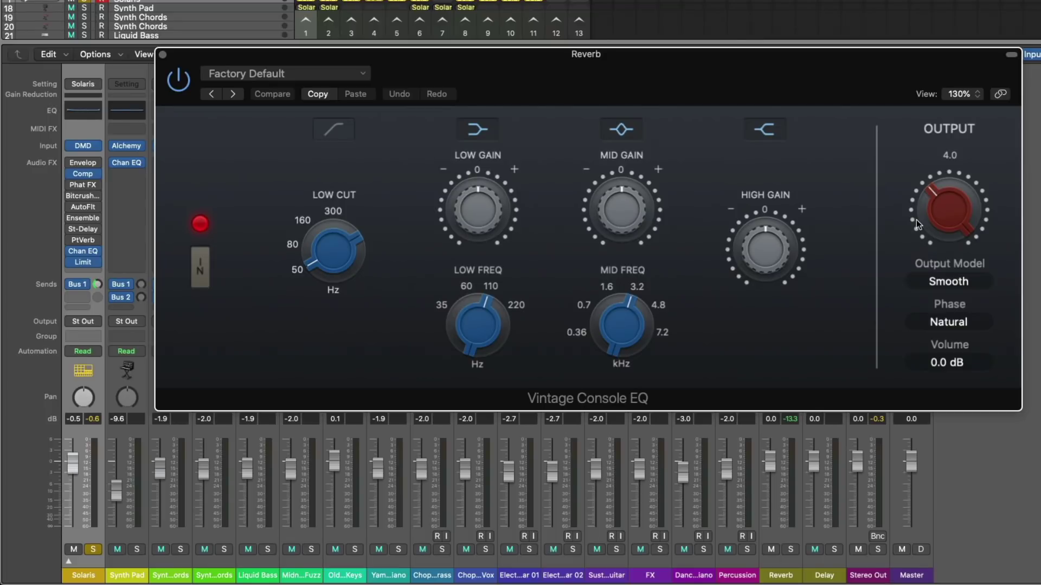
{"action": "left_click_drag", "start_coordinate": [916, 220], "coordinate": [884, 243]}
{"action": "left_click_drag", "start_coordinate": [940, 363], "coordinate": [939, 374]}
{"action": "key", "text": "super+w"}
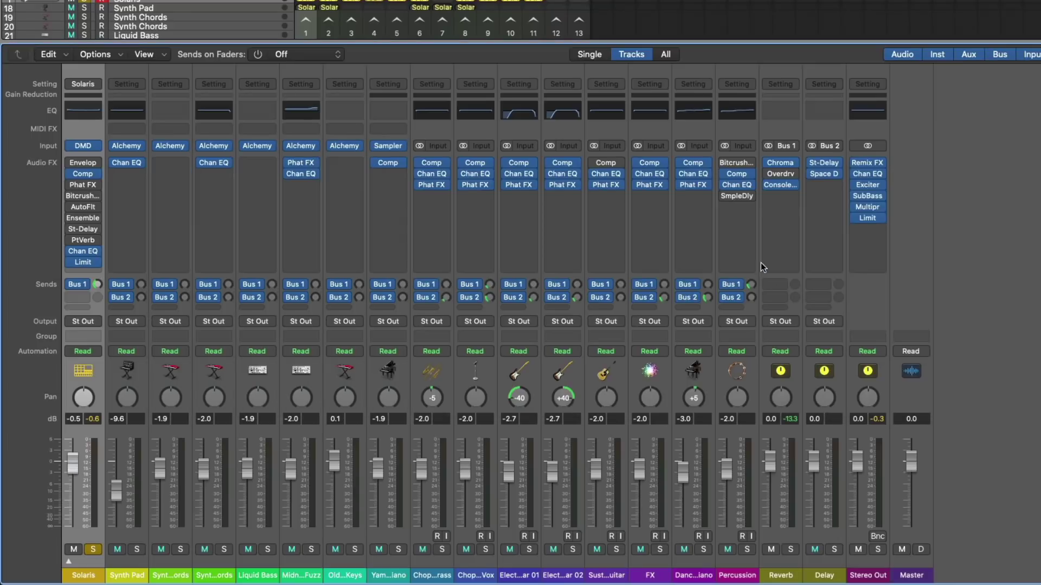
{"action": "mouse_move", "coordinate": [772, 185]}
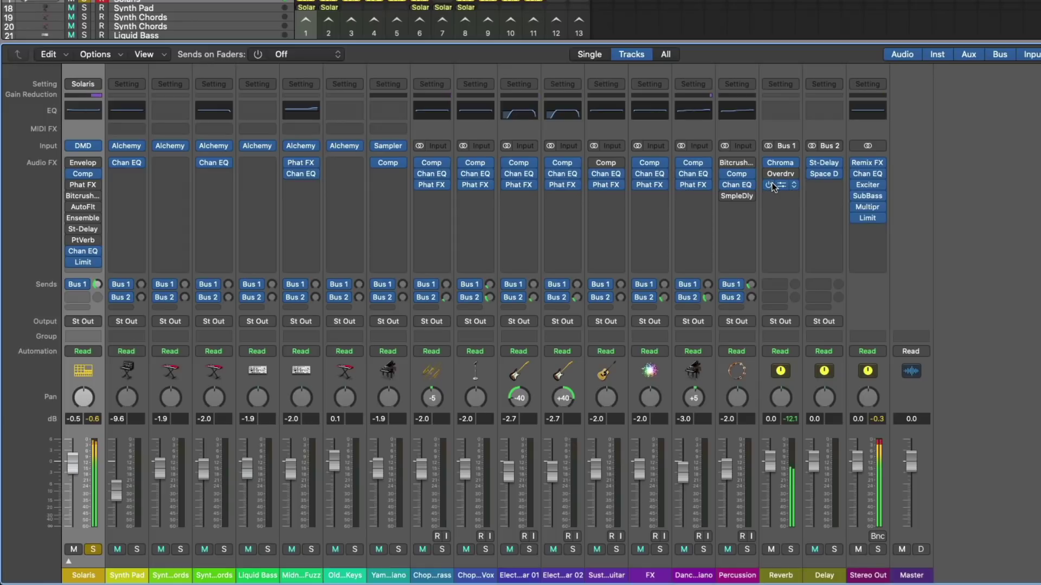
Add a Tape Delay to the Reverb aux with 0% feedback, tempo sync off and 78% wet.
{"action": "left_click", "coordinate": [774, 186]}
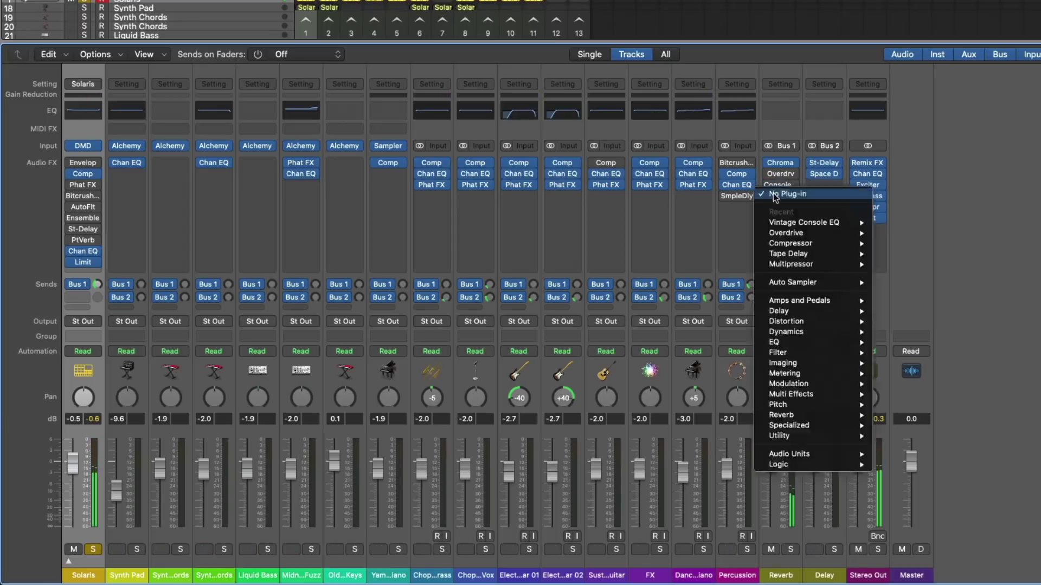
{"action": "left_click", "coordinate": [915, 354]}
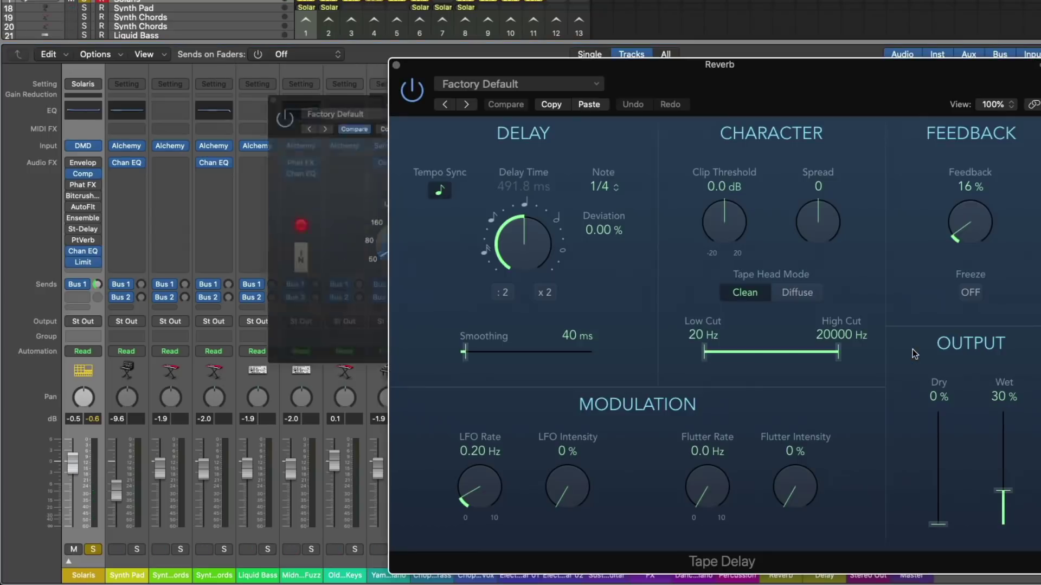
{"action": "left_click_drag", "start_coordinate": [880, 83], "coordinate": [785, 52]}
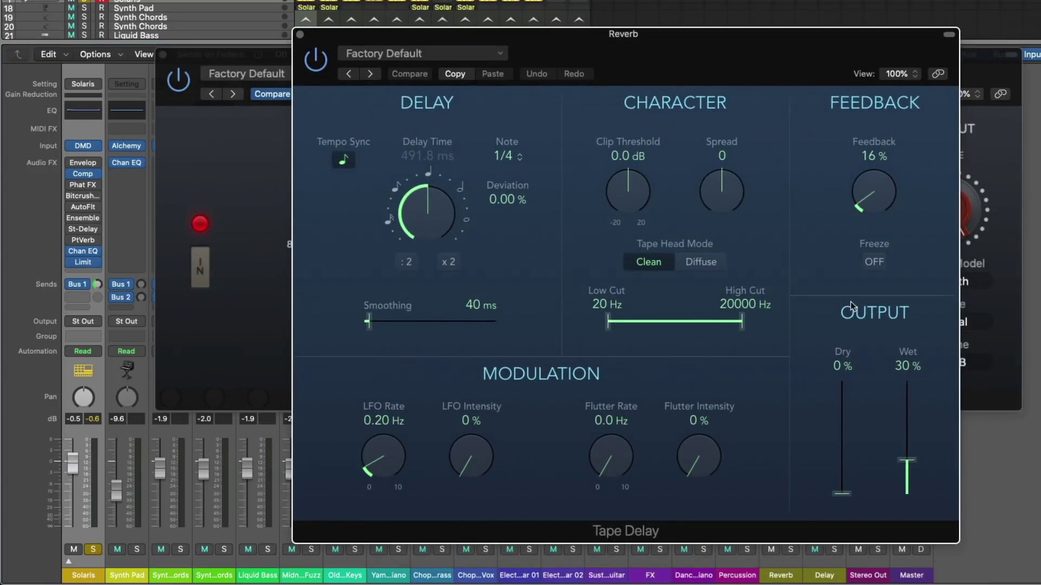
{"action": "left_click_drag", "start_coordinate": [922, 459], "coordinate": [889, 345]}
{"action": "left_click_drag", "start_coordinate": [863, 225], "coordinate": [869, 227]}
{"action": "left_click", "coordinate": [333, 156]}
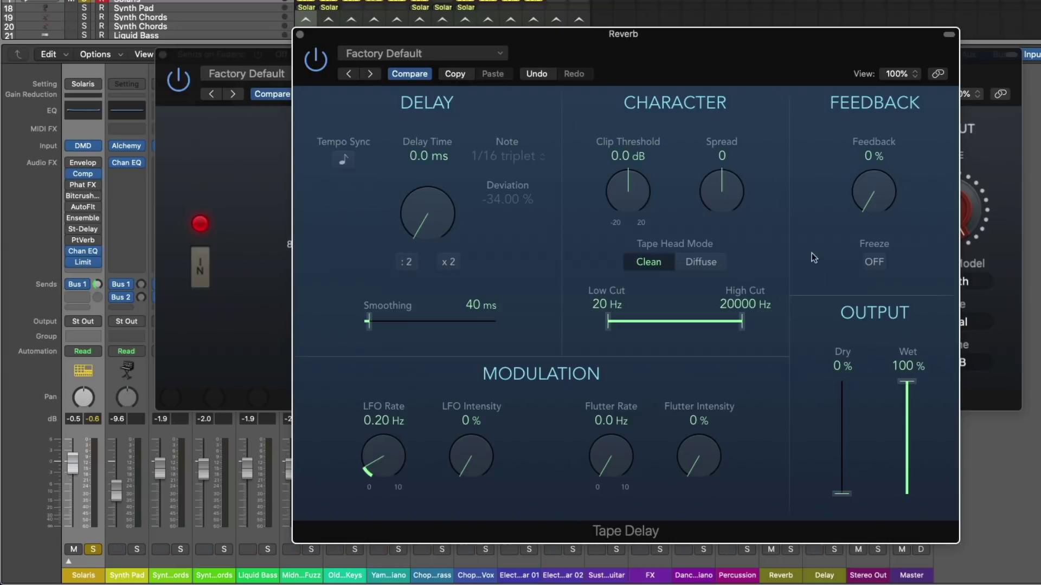
{"action": "mouse_move", "coordinate": [907, 383]}
{"action": "left_mouse_down"}
{"action": "mouse_move", "coordinate": [906, 406]}
{"action": "mouse_move", "coordinate": [901, 399]}
{"action": "left_mouse_up"}
Hide the floating plug-in windows and take the Solaris track out of solo.
{"action": "key", "text": "v"}
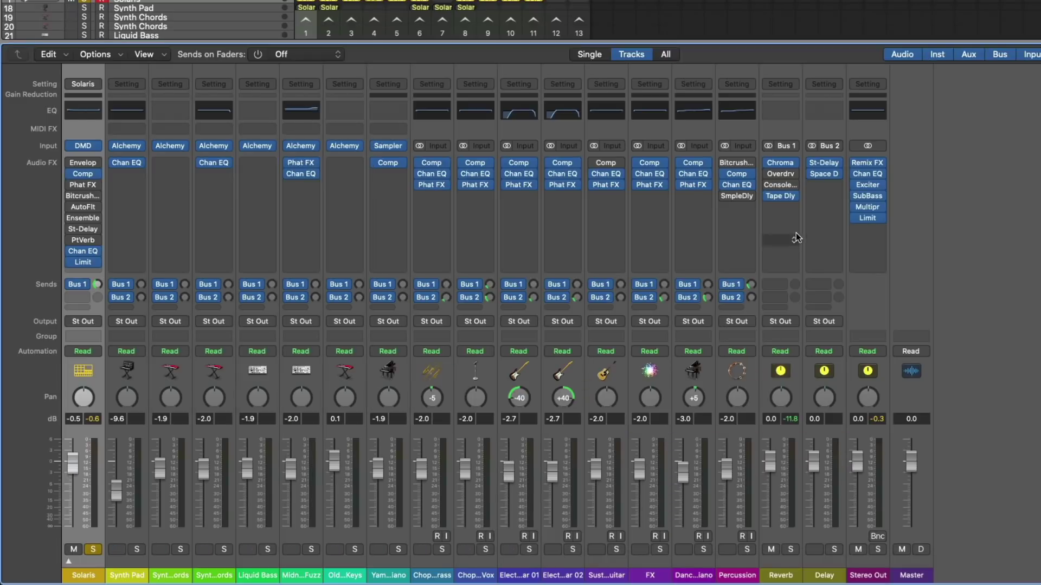
{"action": "mouse_move", "coordinate": [768, 199]}
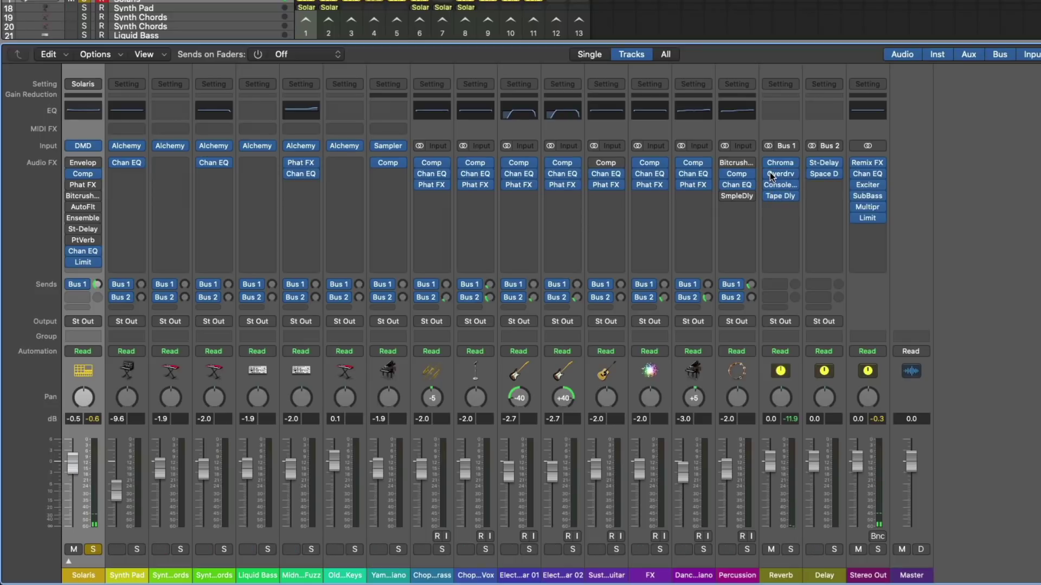
{"action": "left_click", "coordinate": [93, 550]}
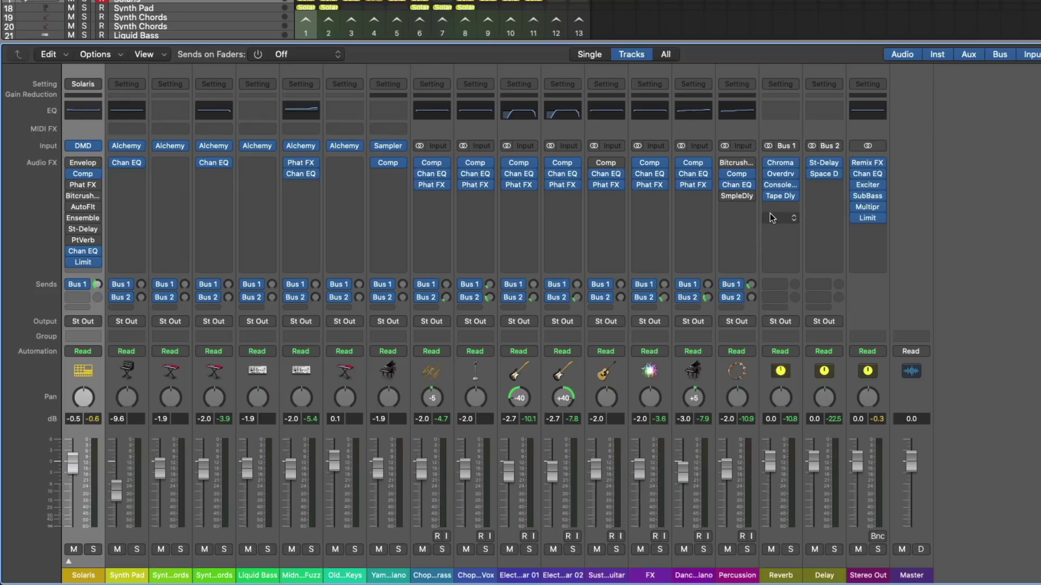
Solo Electric Guitar 02, centre its pan and set its Bus 2 send to 0 dB.
{"action": "left_click", "coordinate": [572, 549]}
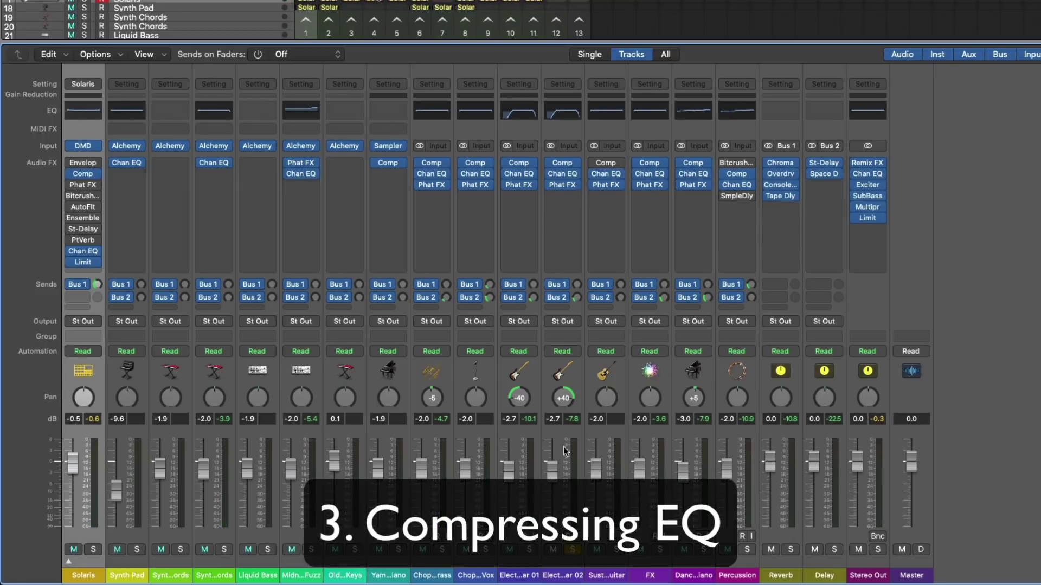
{"action": "left_click", "coordinate": [562, 399], "text": "alt"}
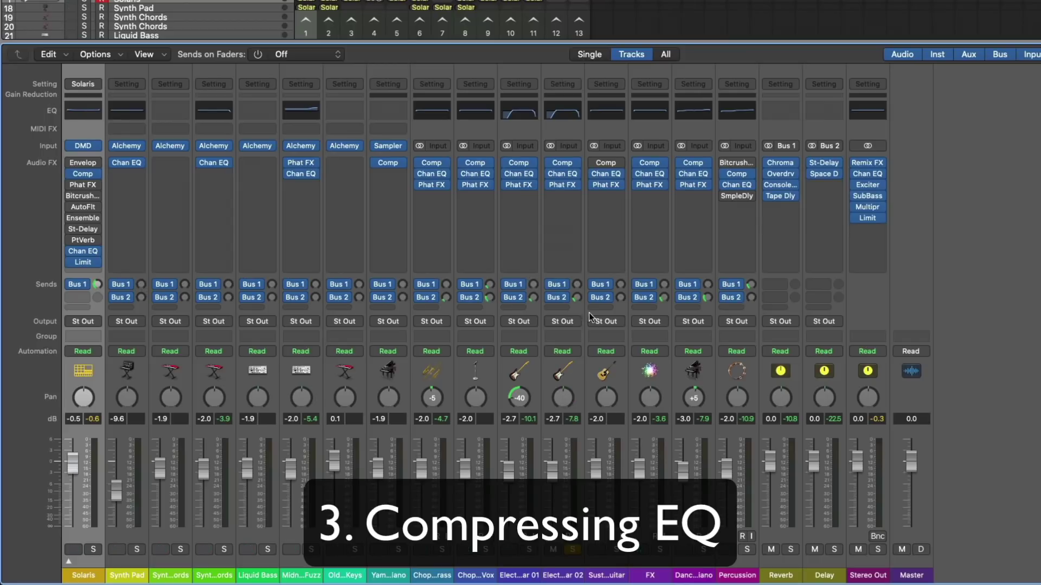
{"action": "left_click", "coordinate": [576, 299], "text": "alt"}
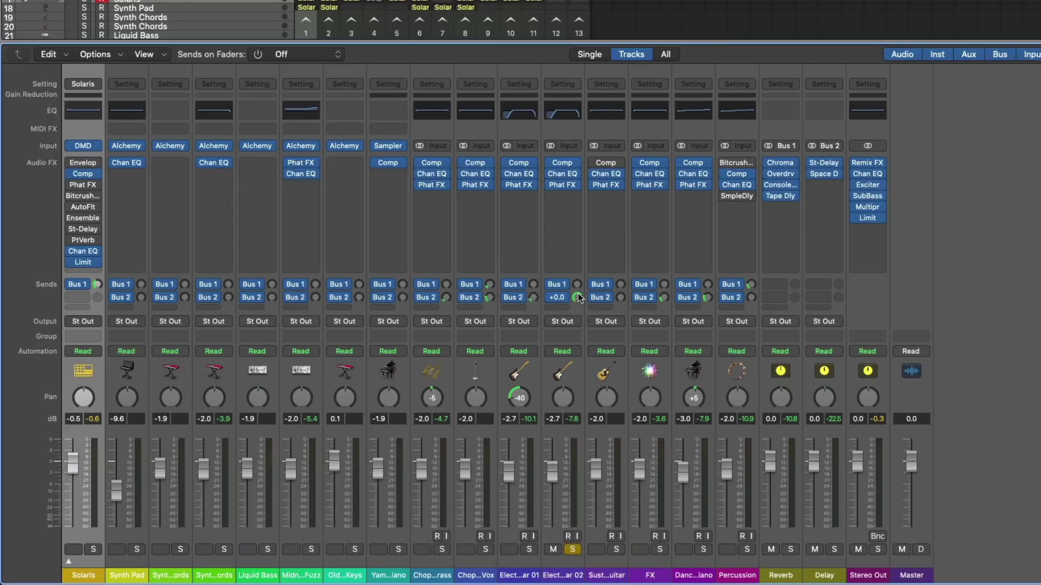
Pull the Dry level down to mute it in the Delay aux's Space Designer.
{"action": "mouse_move", "coordinate": [812, 166]}
{"action": "left_click", "coordinate": [822, 173]}
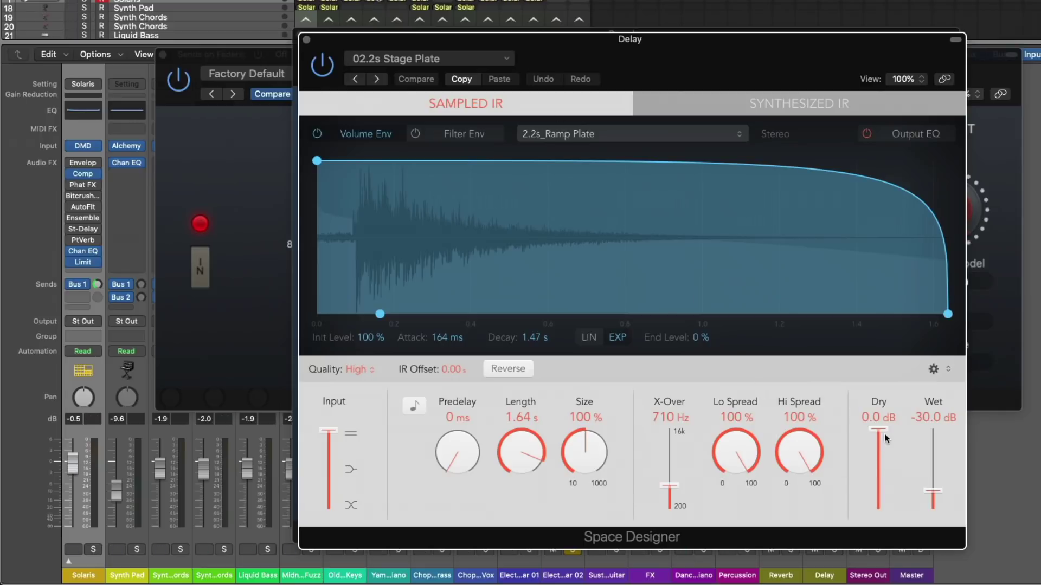
{"action": "left_click_drag", "start_coordinate": [878, 430], "coordinate": [936, 464]}
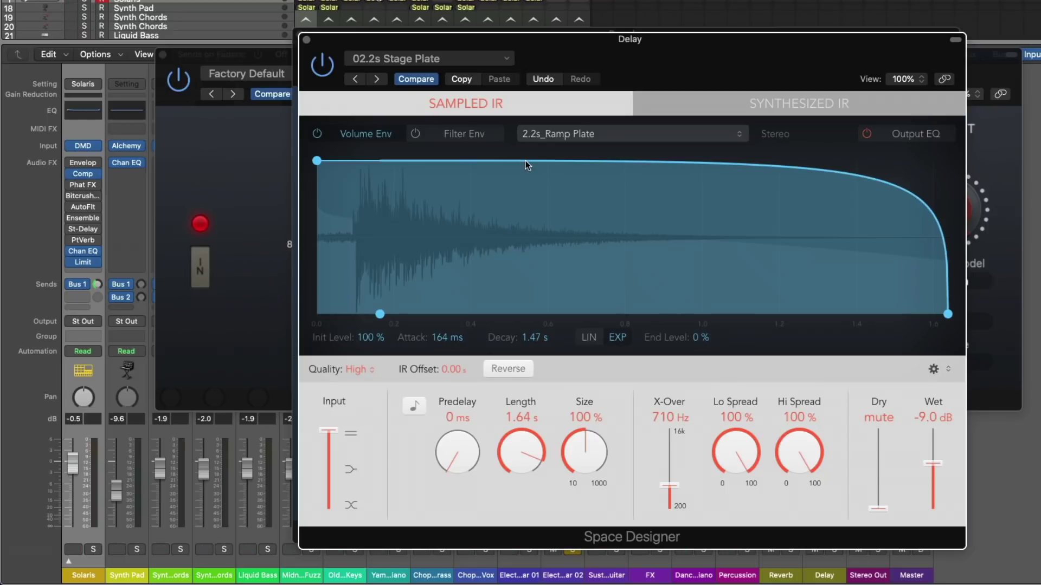
Load Large Spaces > Halls > 05.0s Dark Rising Hall in Space Designer, then close the window.
{"action": "left_click", "coordinate": [470, 61]}
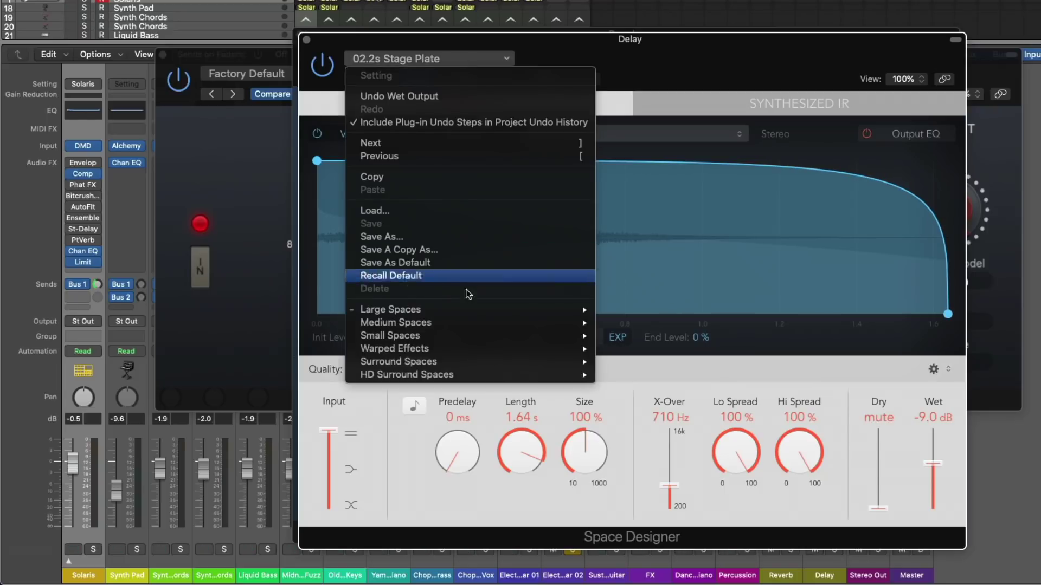
{"action": "mouse_move", "coordinate": [542, 310]}
{"action": "mouse_move", "coordinate": [657, 324]}
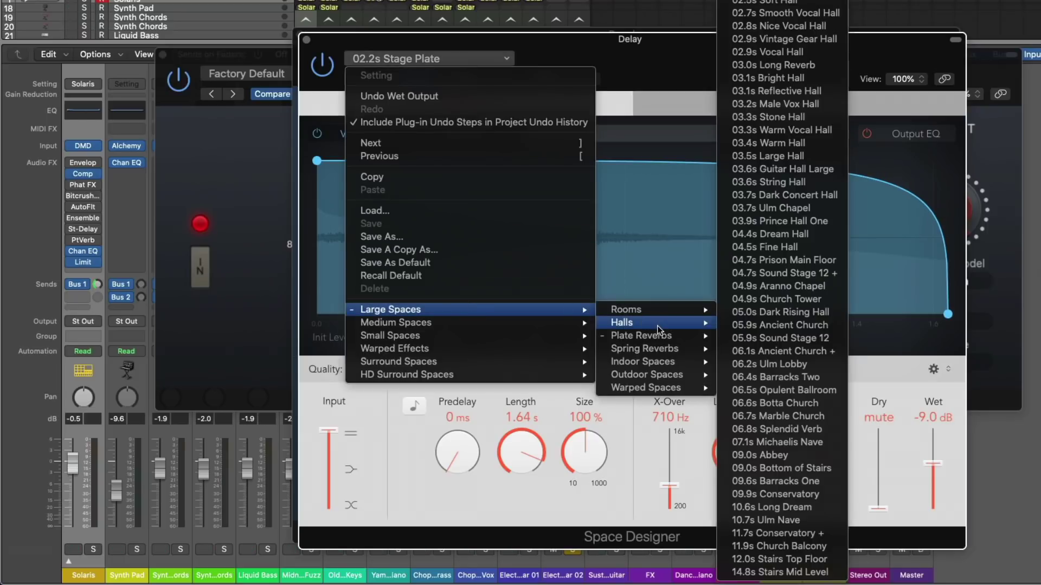
{"action": "left_click", "coordinate": [770, 309]}
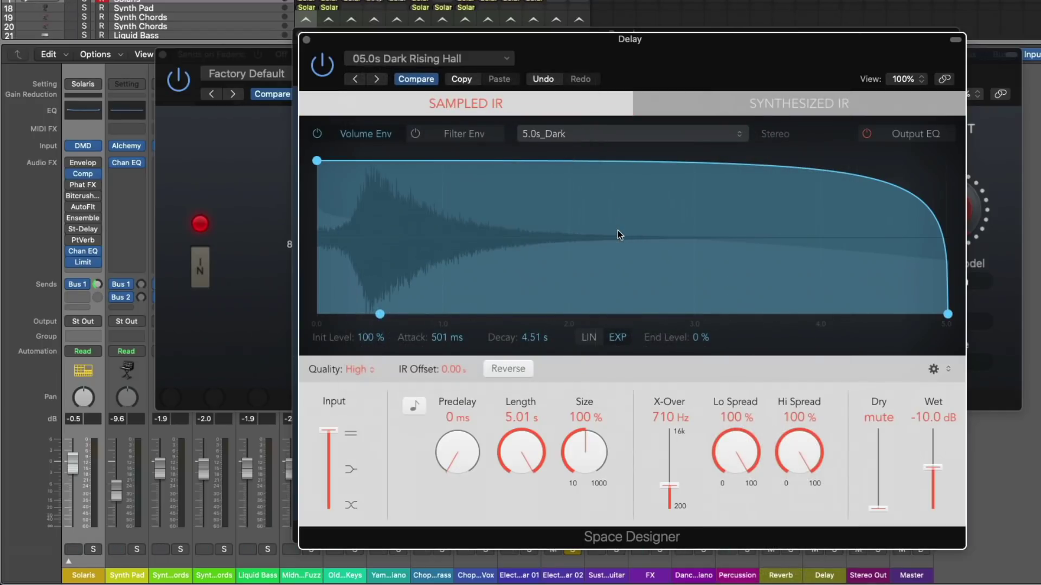
{"action": "left_click", "coordinate": [305, 40]}
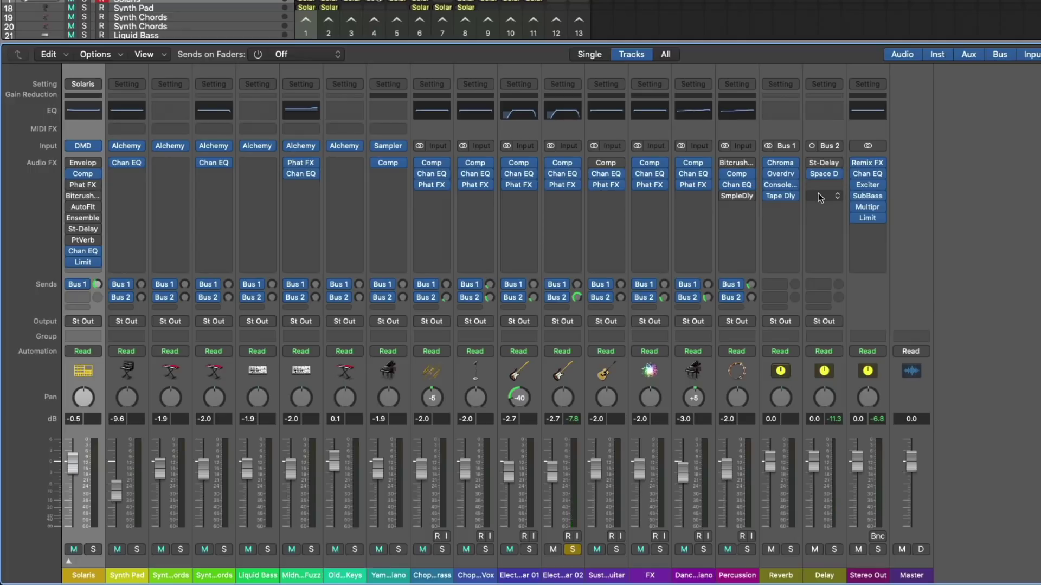
Switch the Delay aux compressor to Studio FET with a 6.5 ms attack.
{"action": "left_click", "coordinate": [830, 93]}
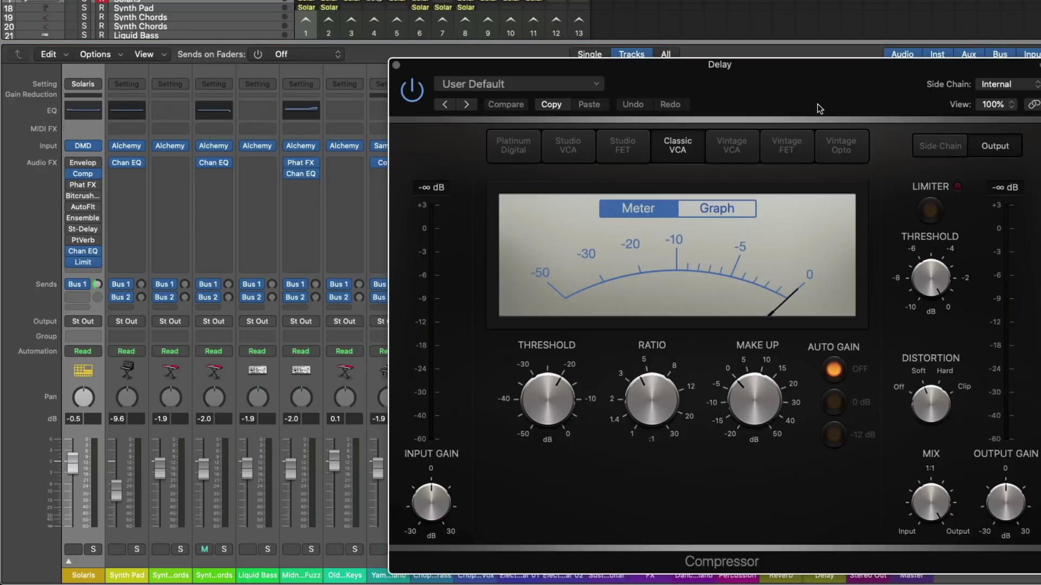
{"action": "left_click_drag", "start_coordinate": [818, 105], "coordinate": [757, 71]}
{"action": "left_click", "coordinate": [574, 108]}
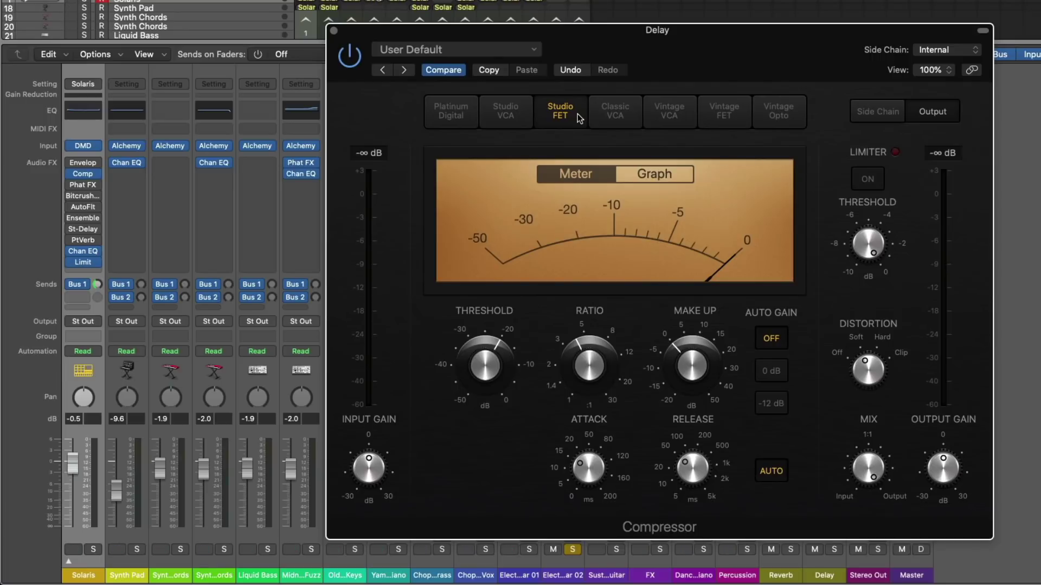
{"action": "left_click_drag", "start_coordinate": [591, 461], "coordinate": [585, 484]}
Lower the threshold to -31.5 dB and raise output gain to +2.5 dB, comparing with bypass.
{"action": "mouse_move", "coordinate": [471, 397]}
{"action": "left_click_drag", "start_coordinate": [484, 360], "coordinate": [482, 387]}
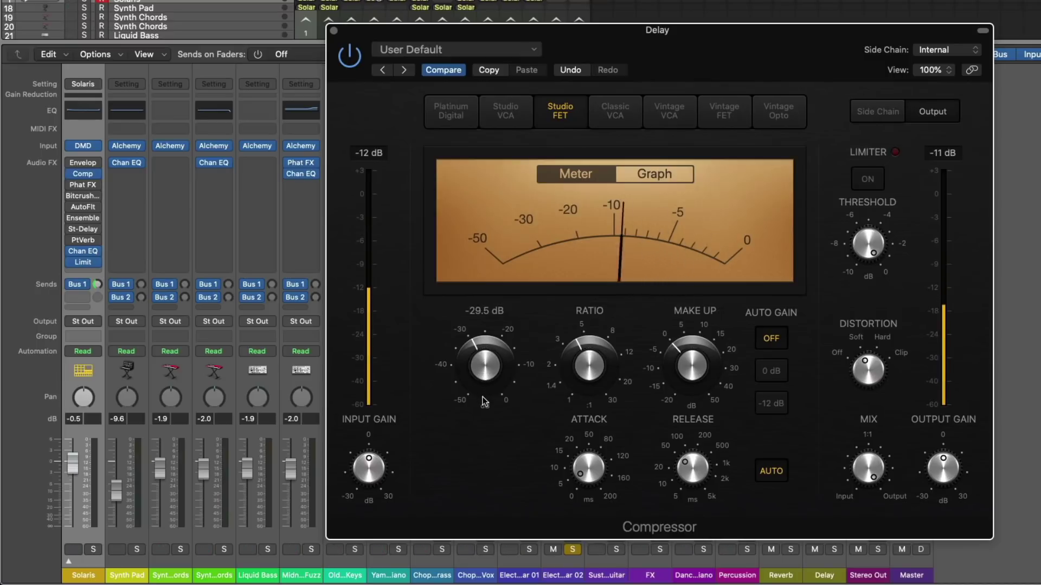
{"action": "left_click_drag", "start_coordinate": [485, 402], "coordinate": [483, 407]}
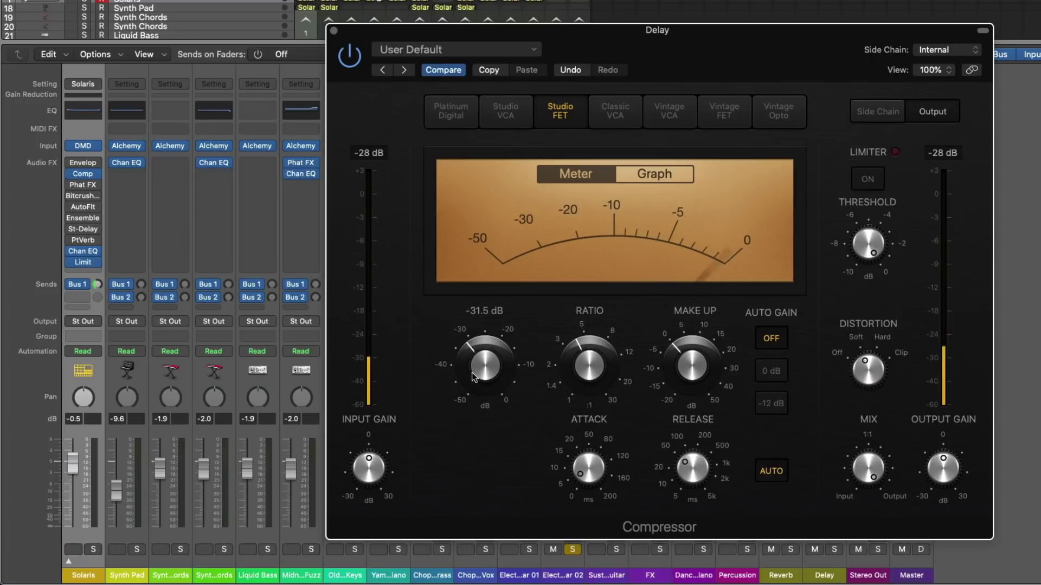
{"action": "left_click", "coordinate": [357, 58]}
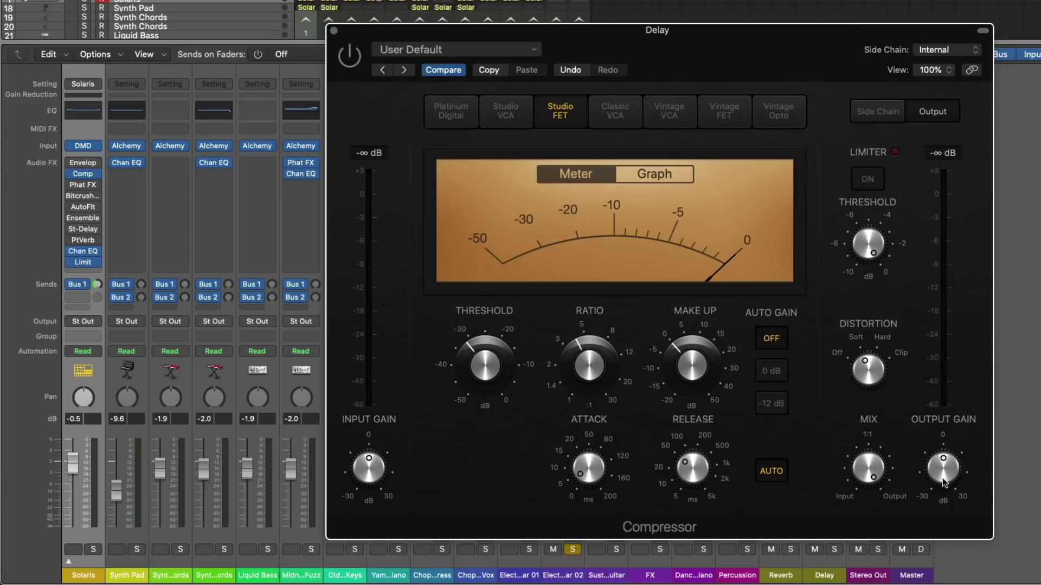
{"action": "left_click_drag", "start_coordinate": [943, 481], "coordinate": [944, 472]}
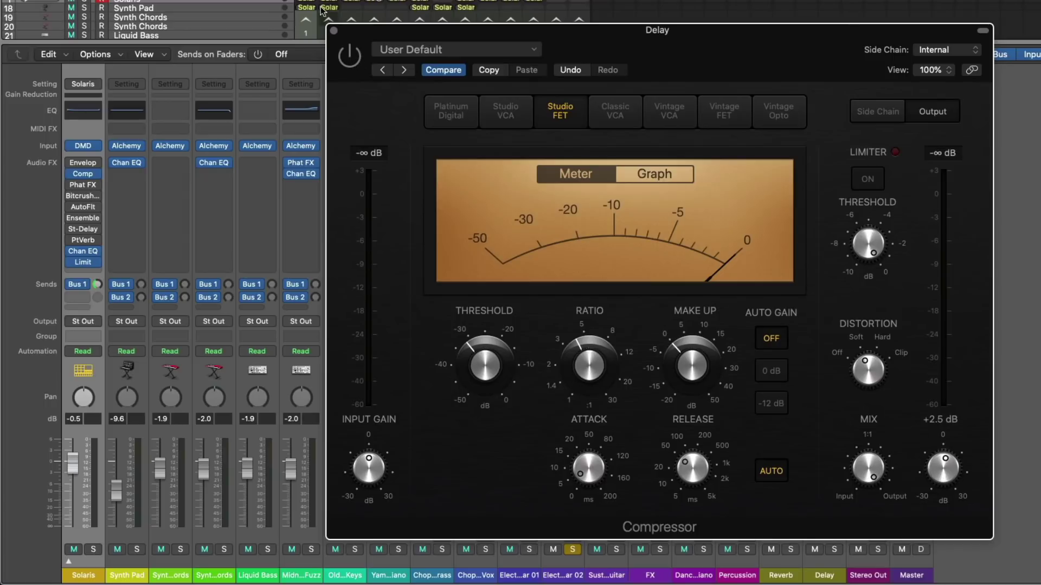
{"action": "left_click", "coordinate": [350, 50]}
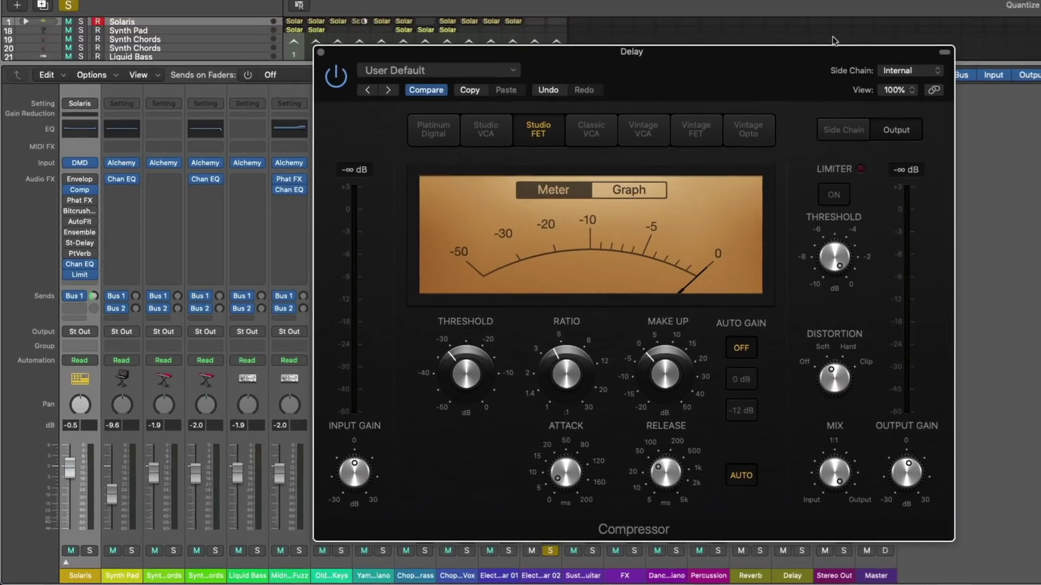
{"action": "left_click", "coordinate": [942, 50]}
{"action": "mouse_move", "coordinate": [867, 113]}
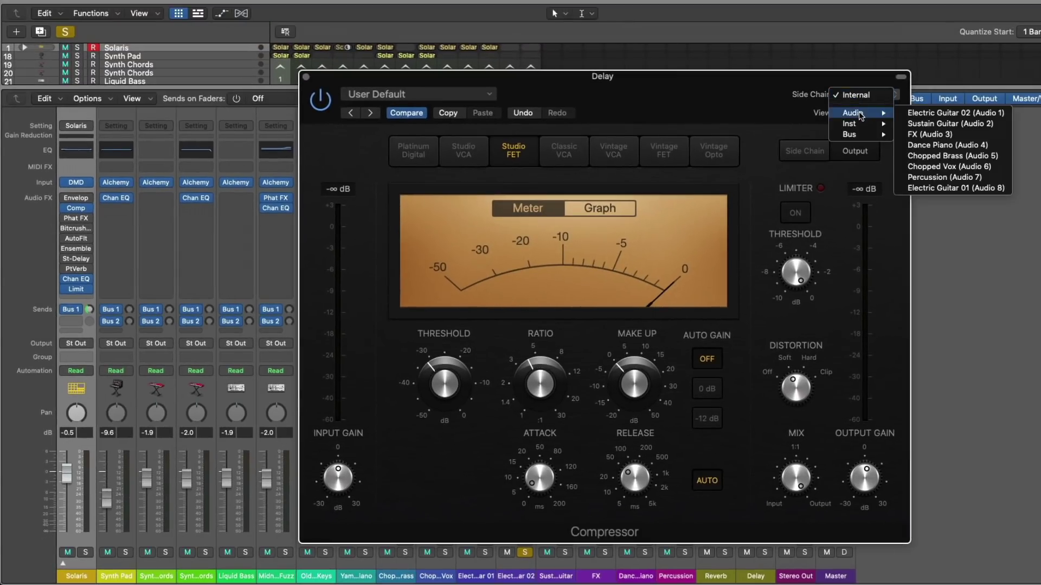
{"action": "left_click", "coordinate": [930, 112]}
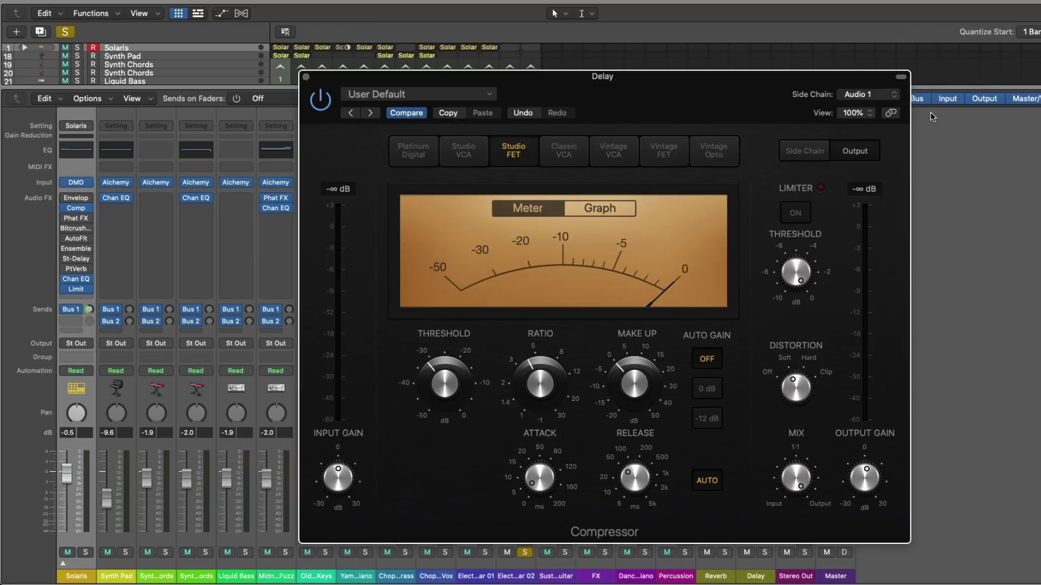
{"action": "mouse_move", "coordinate": [549, 382]}
{"action": "left_click_drag", "start_coordinate": [550, 381], "coordinate": [546, 343]}
{"action": "left_click", "coordinate": [706, 481]}
{"action": "left_click_drag", "start_coordinate": [635, 483], "coordinate": [630, 470]}
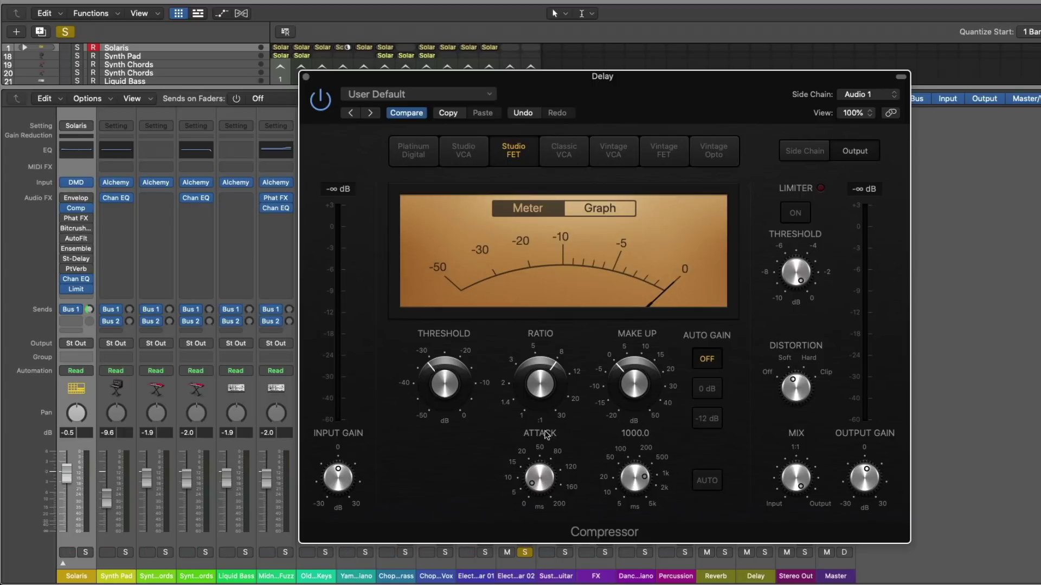
{"action": "mouse_move", "coordinate": [437, 374]}
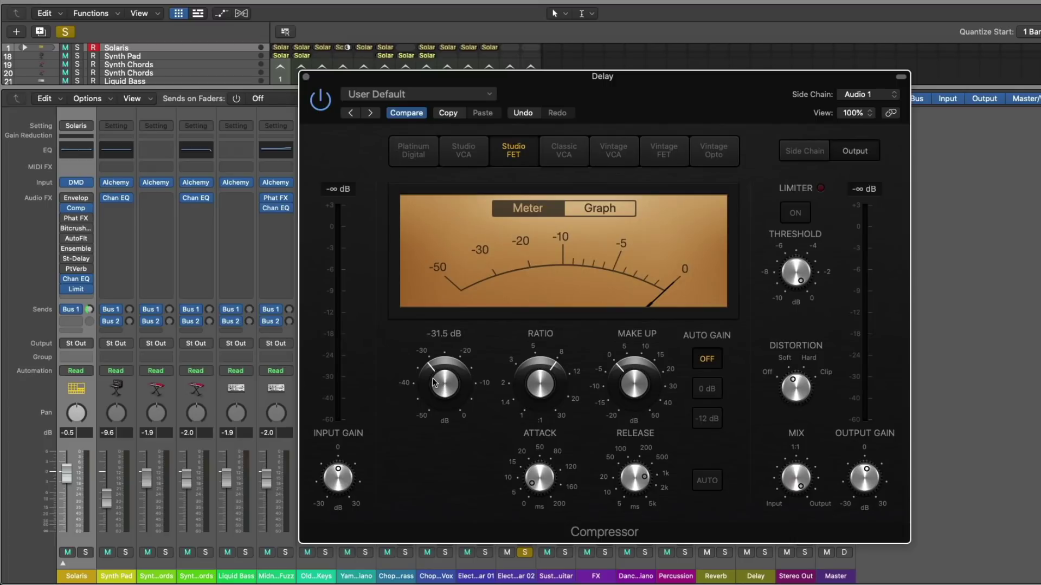
{"action": "key", "text": "space"}
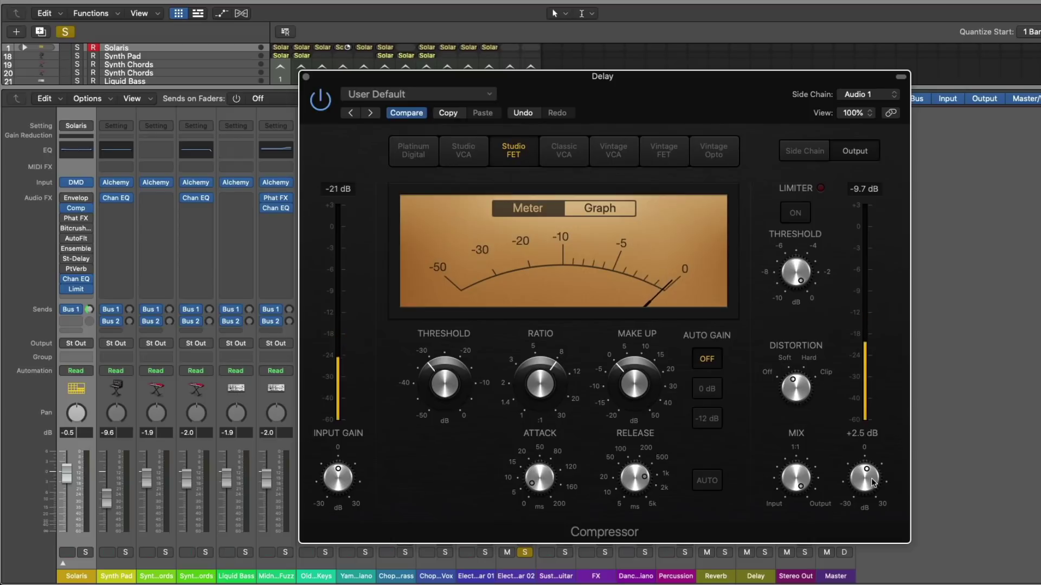
{"action": "mouse_move", "coordinate": [485, 396]}
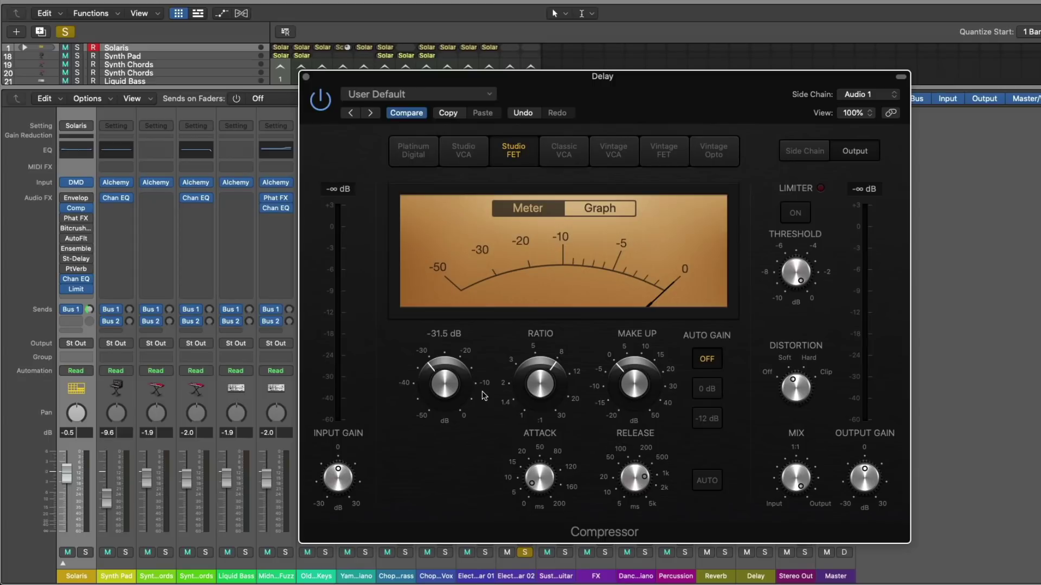
Close the compressor, unsolo the second guitar, drop Delay to -3.5 dB, make its input stereo, solo Solaris.
{"action": "key", "text": "super+w"}
{"action": "left_click", "coordinate": [524, 552]}
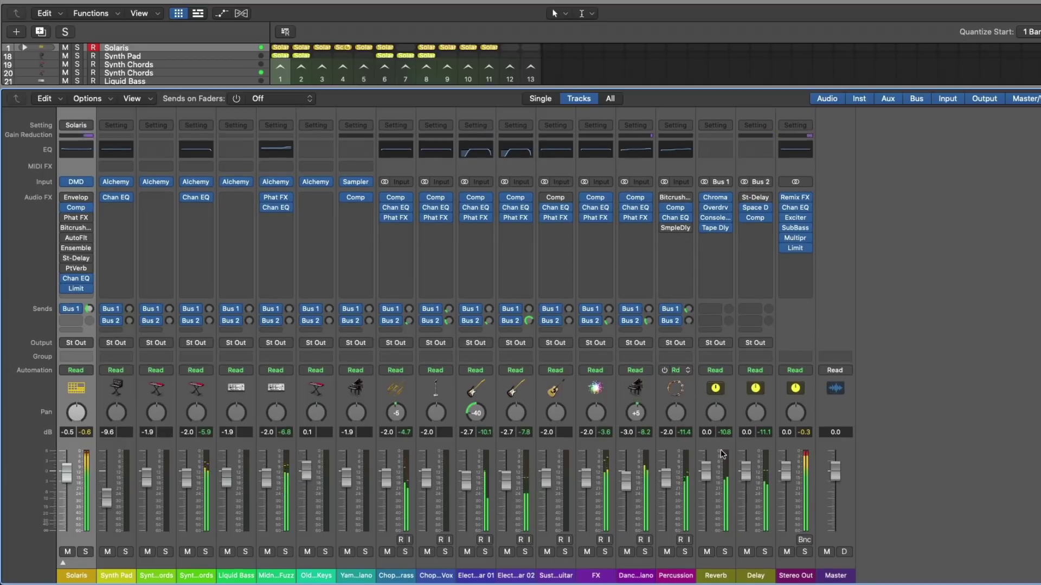
{"action": "left_click_drag", "start_coordinate": [746, 472], "coordinate": [735, 487]}
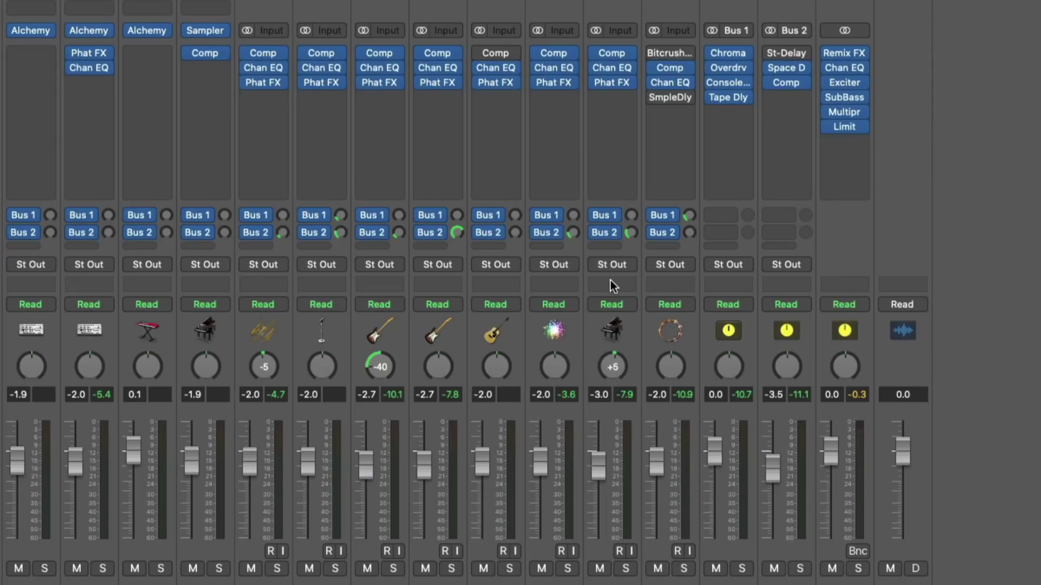
{"action": "left_click", "coordinate": [770, 31]}
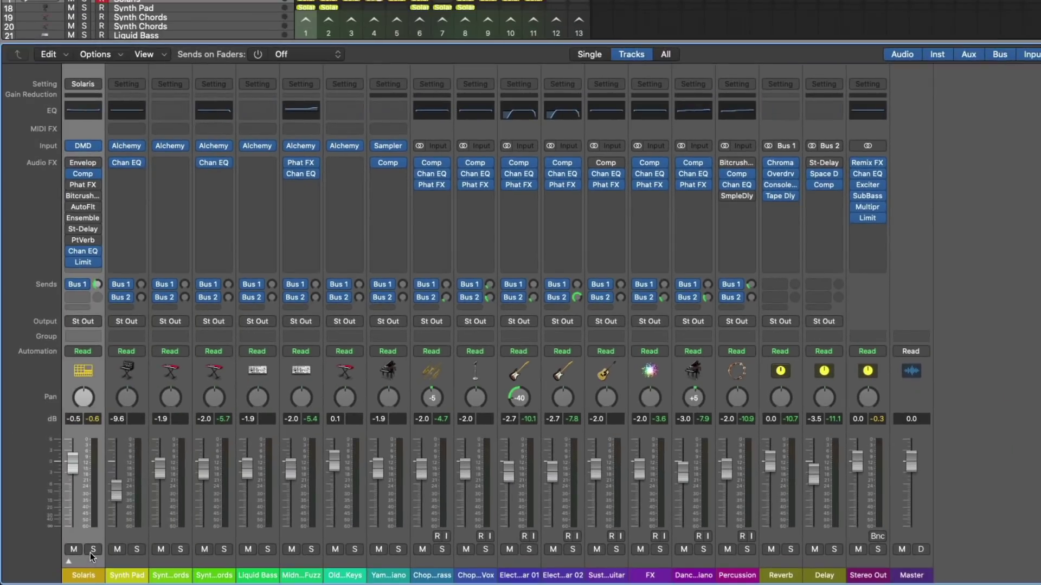
{"action": "left_click", "coordinate": [92, 550]}
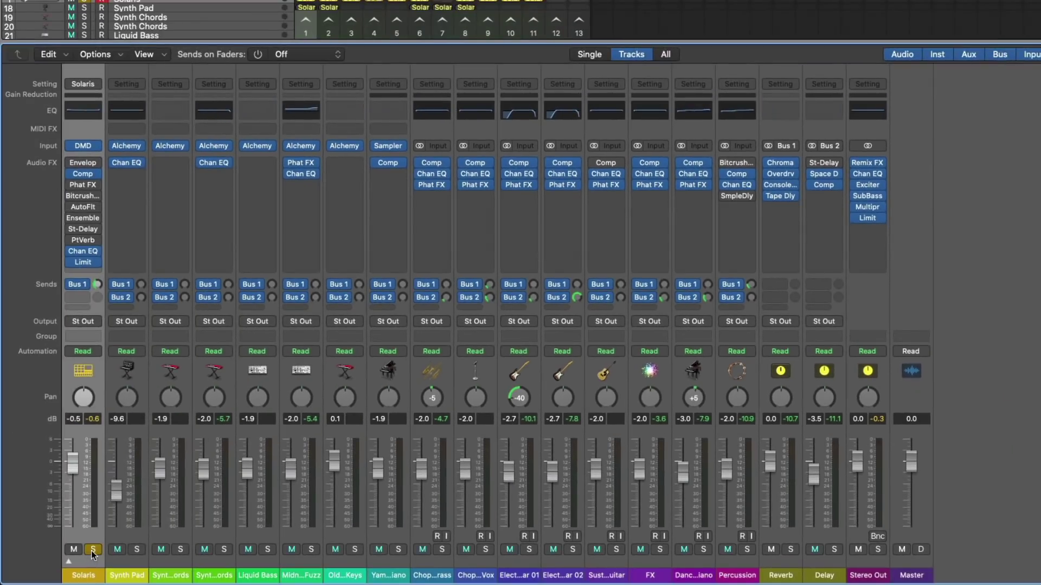
Set the Width of the ChromaVerb on the Reverb bus to 150%.
{"action": "left_click", "coordinate": [783, 166]}
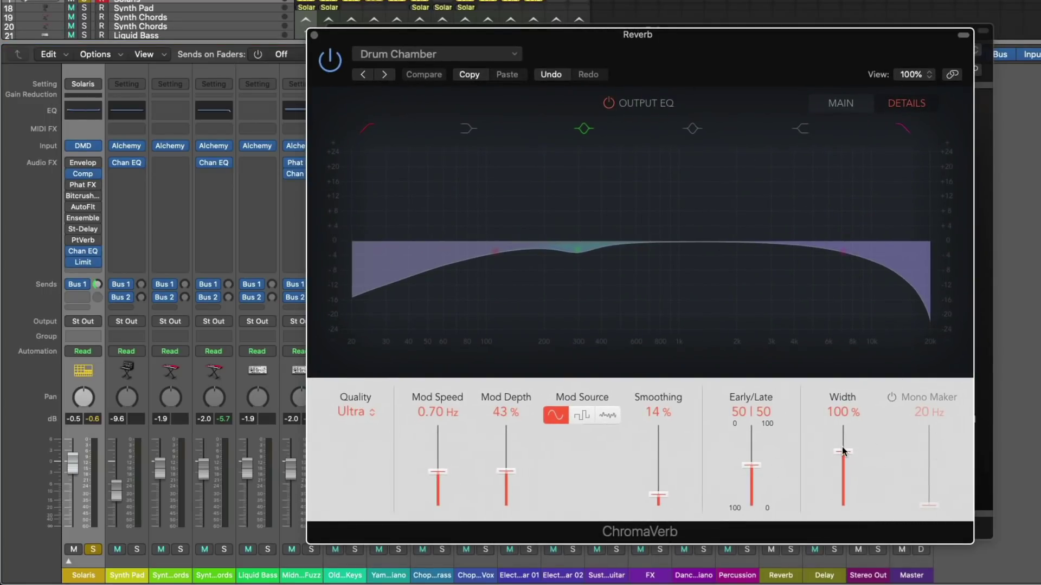
{"action": "left_click_drag", "start_coordinate": [843, 451], "coordinate": [844, 515]}
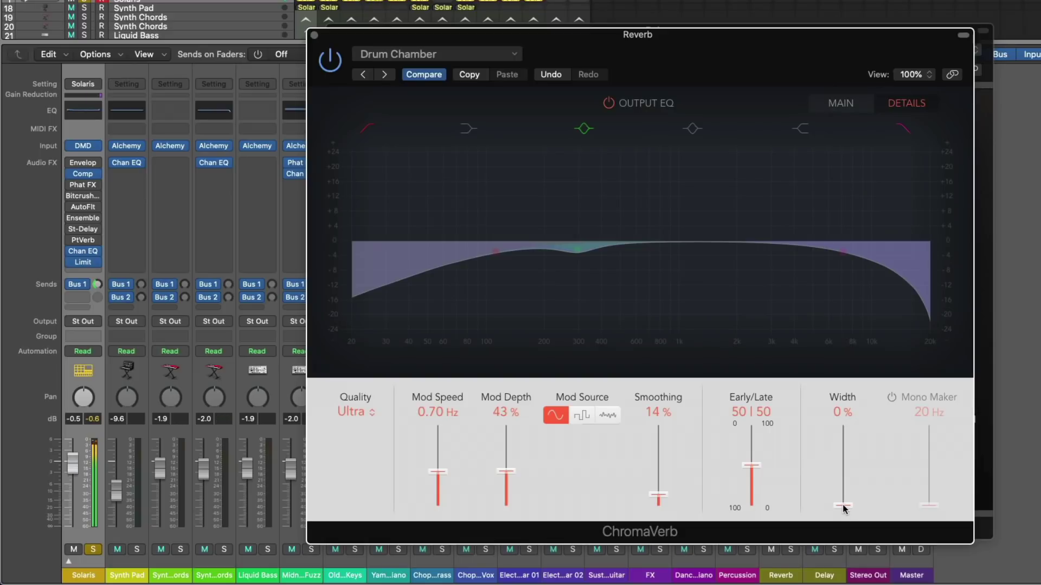
{"action": "left_click_drag", "start_coordinate": [843, 507], "coordinate": [847, 417]}
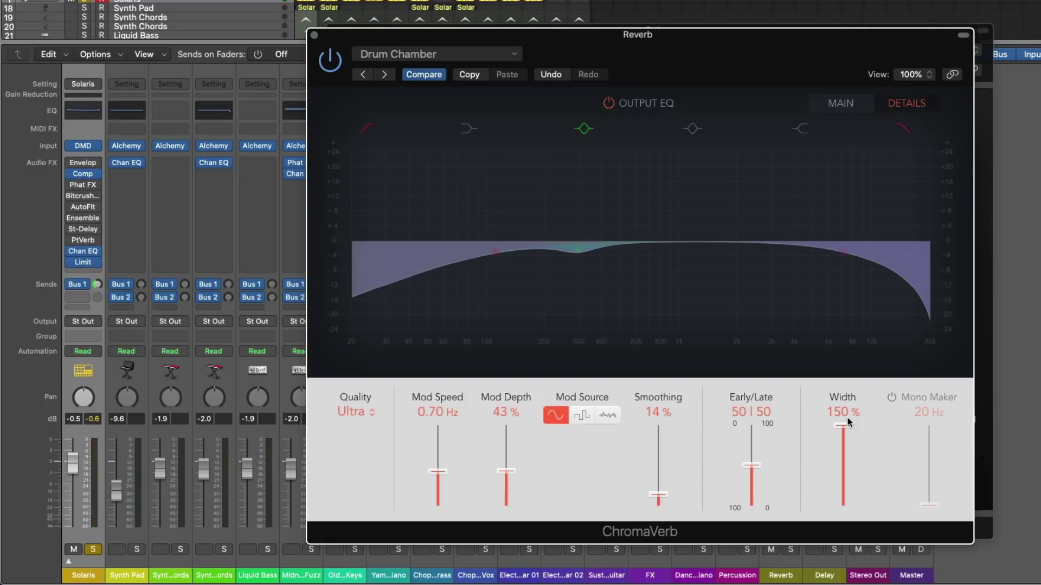
Enable Mono Maker at 200 Hz, compare it off and on, and close ChromaVerb.
{"action": "left_click", "coordinate": [891, 397]}
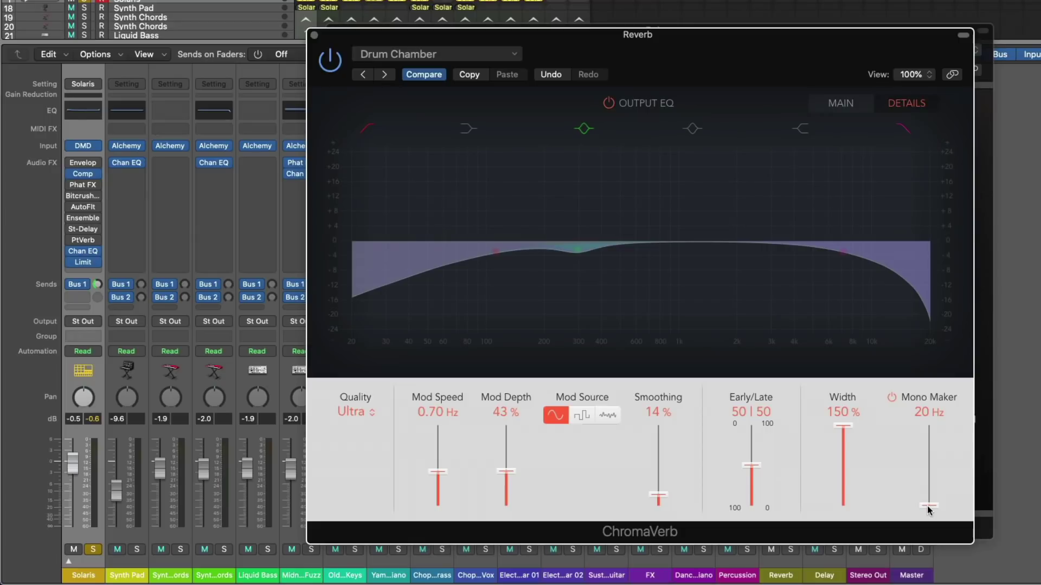
{"action": "left_click_drag", "start_coordinate": [929, 509], "coordinate": [924, 476]}
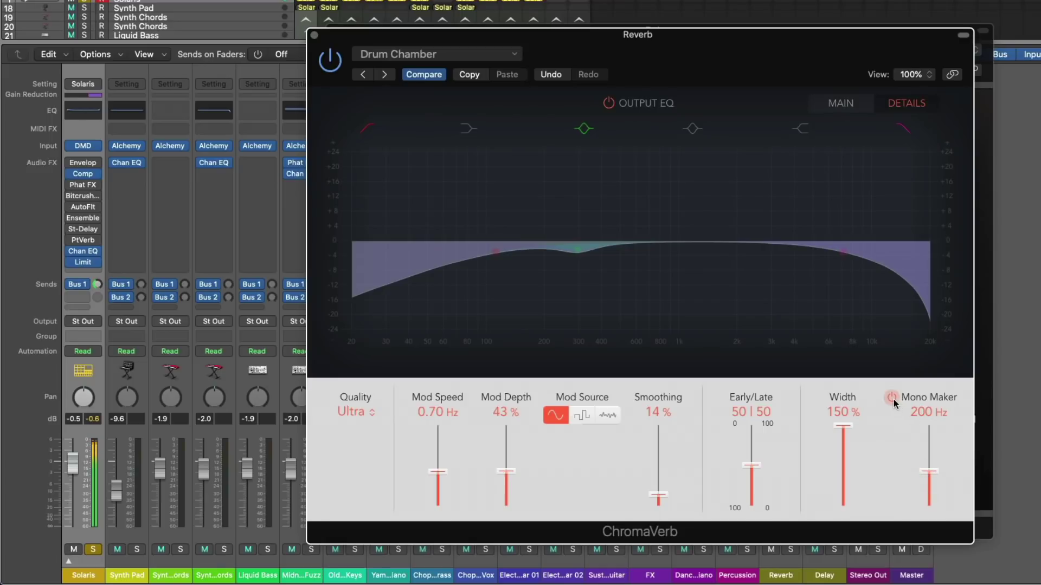
{"action": "left_click", "coordinate": [891, 397]}
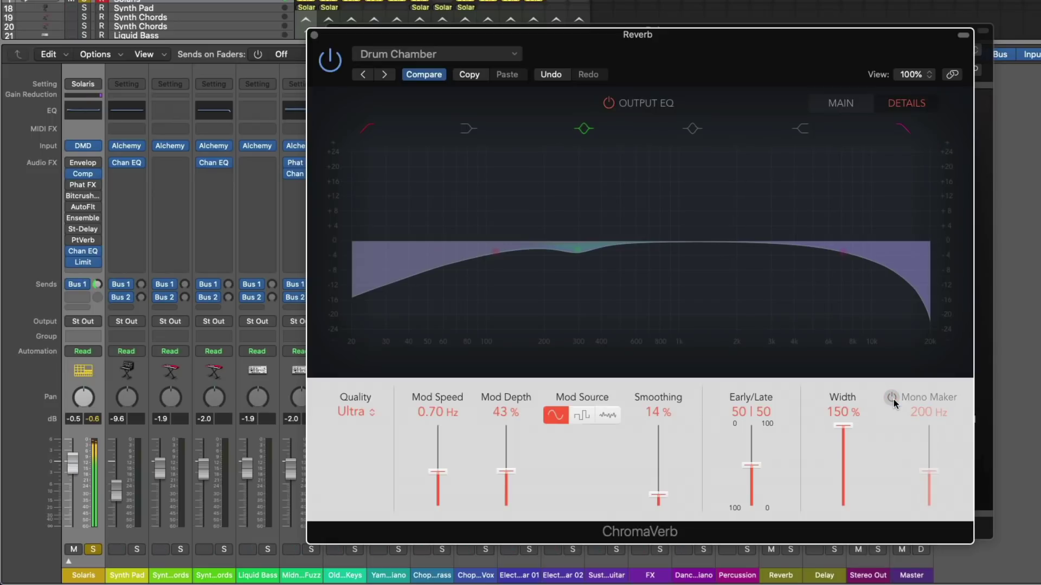
{"action": "left_click", "coordinate": [892, 398]}
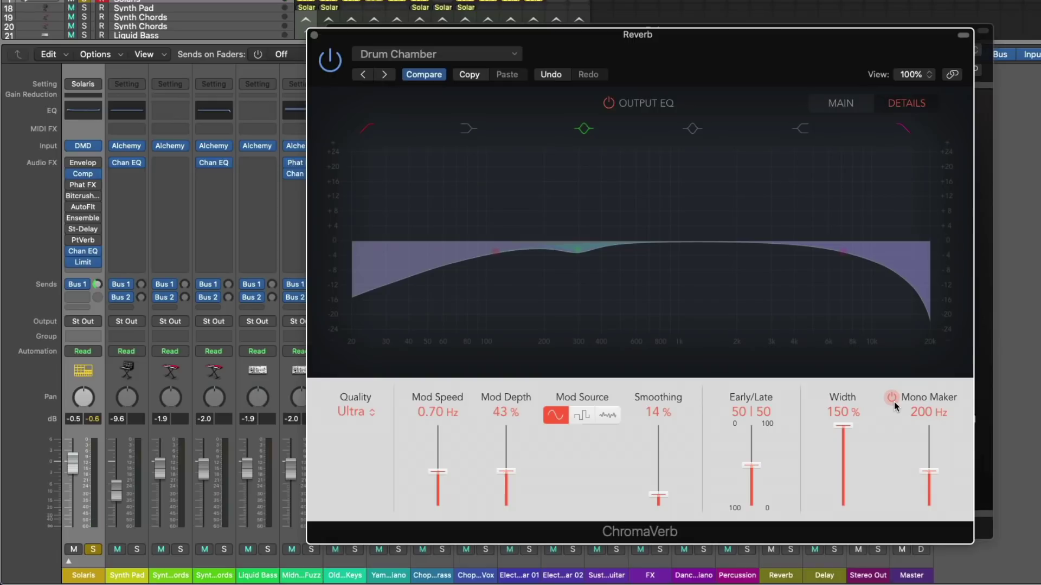
{"action": "key", "text": "super+w"}
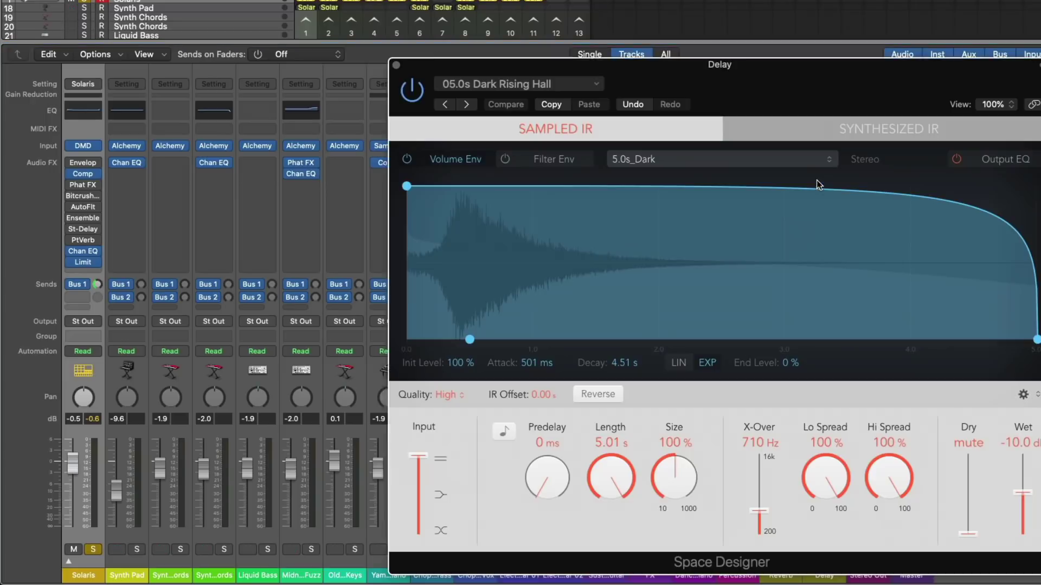
Raise the crossover of the Delay bus Space Designer to 1.40 kHz.
{"action": "left_click", "coordinate": [824, 174]}
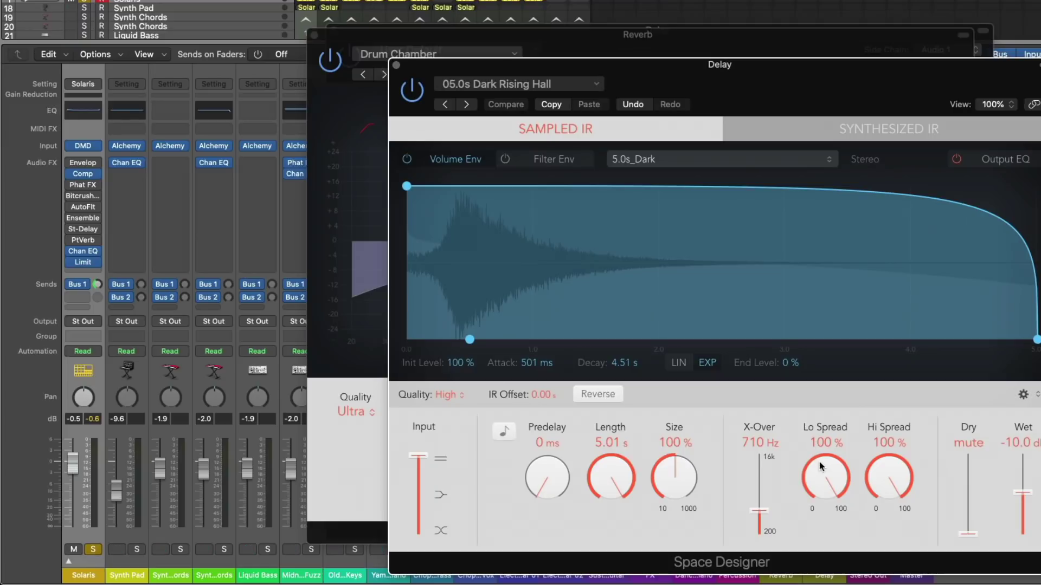
{"action": "left_click_drag", "start_coordinate": [758, 510], "coordinate": [760, 499]}
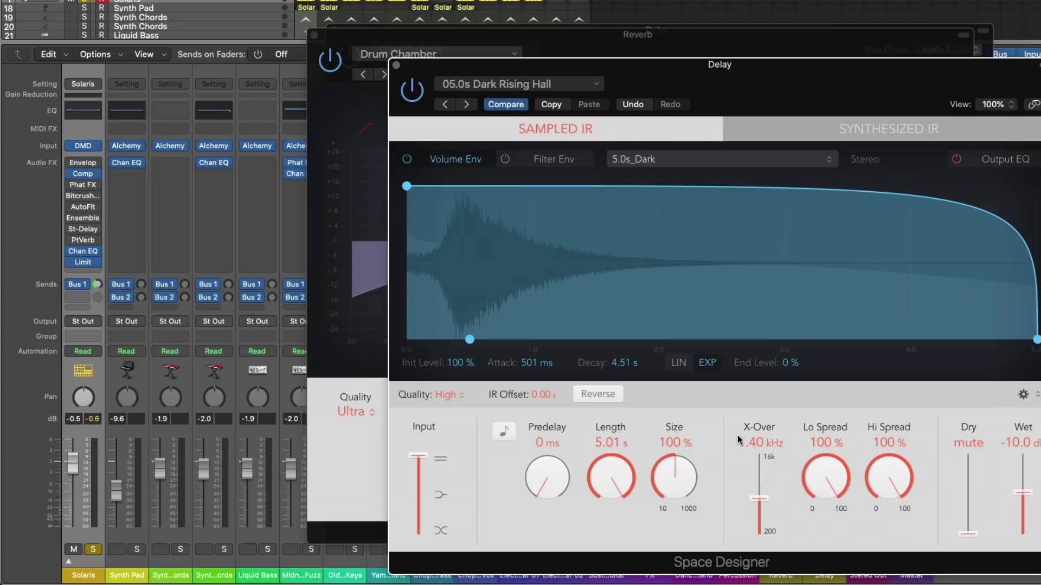
{"action": "key", "text": "v"}
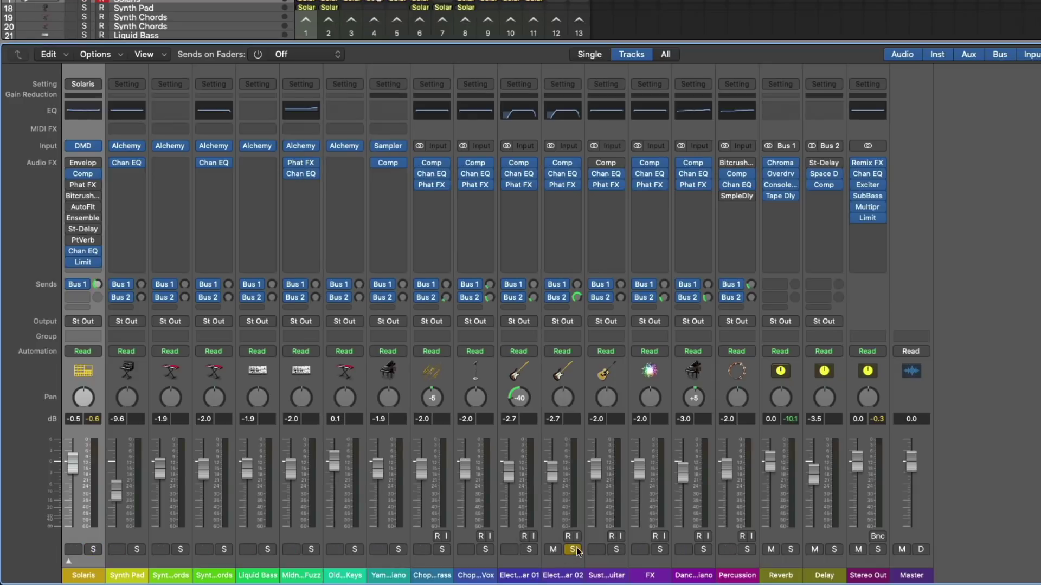
{"action": "key", "text": "v"}
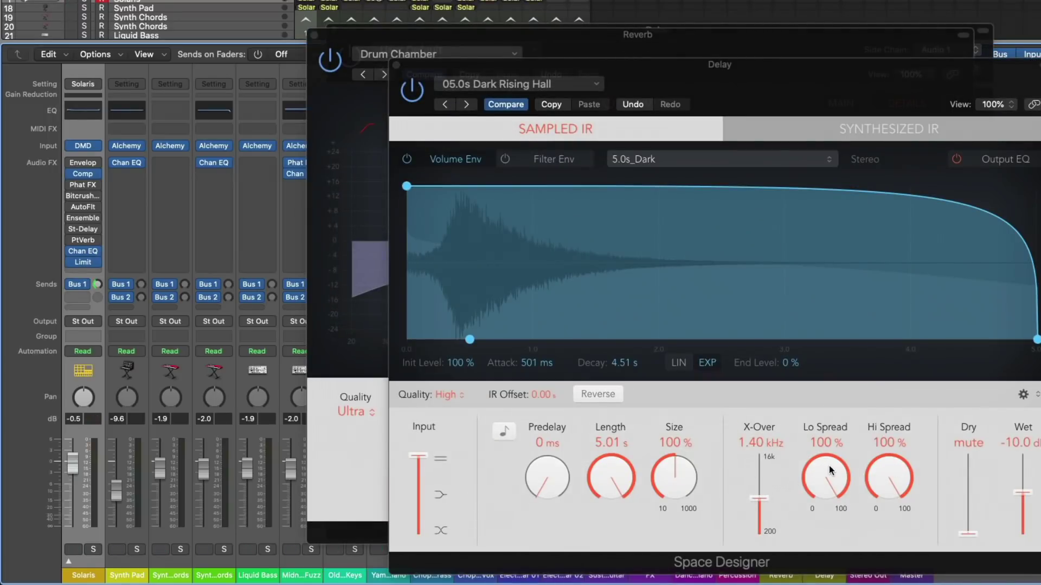
Set Space Designer's Lo Spread to 0% and Hi Spread to 100%.
{"action": "left_click_drag", "start_coordinate": [844, 86], "coordinate": [788, 49]}
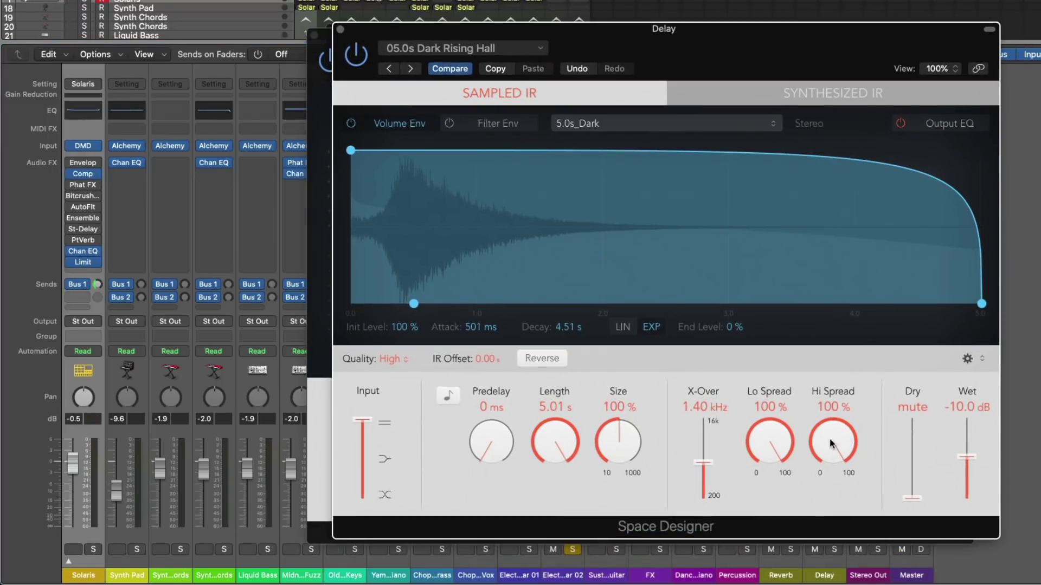
{"action": "left_click_drag", "start_coordinate": [833, 444], "coordinate": [830, 525]}
{"action": "left_click_drag", "start_coordinate": [832, 457], "coordinate": [941, 548]}
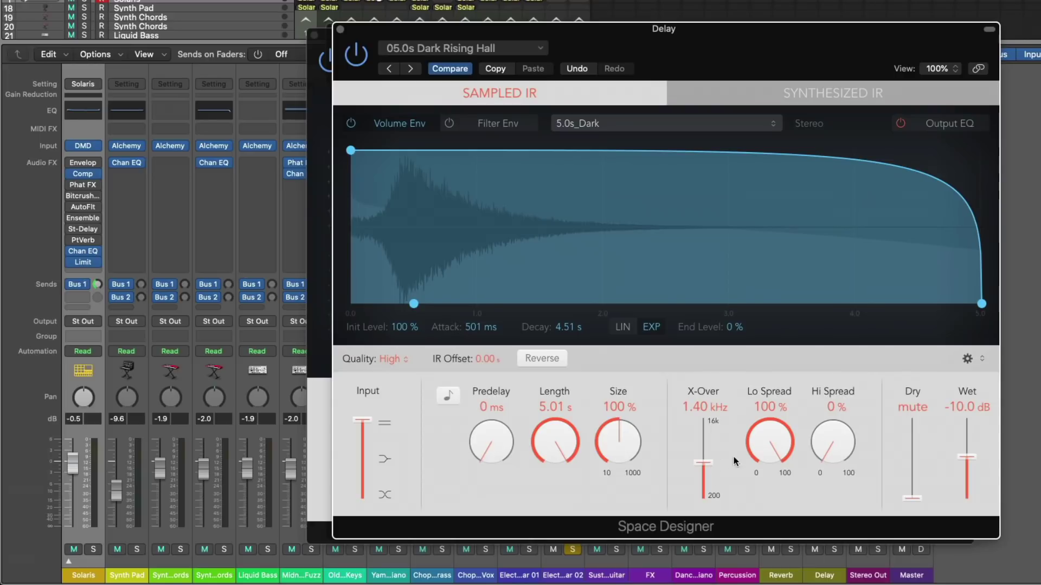
{"action": "left_click_drag", "start_coordinate": [764, 429], "coordinate": [758, 519]}
{"action": "left_click_drag", "start_coordinate": [766, 442], "coordinate": [802, 553]}
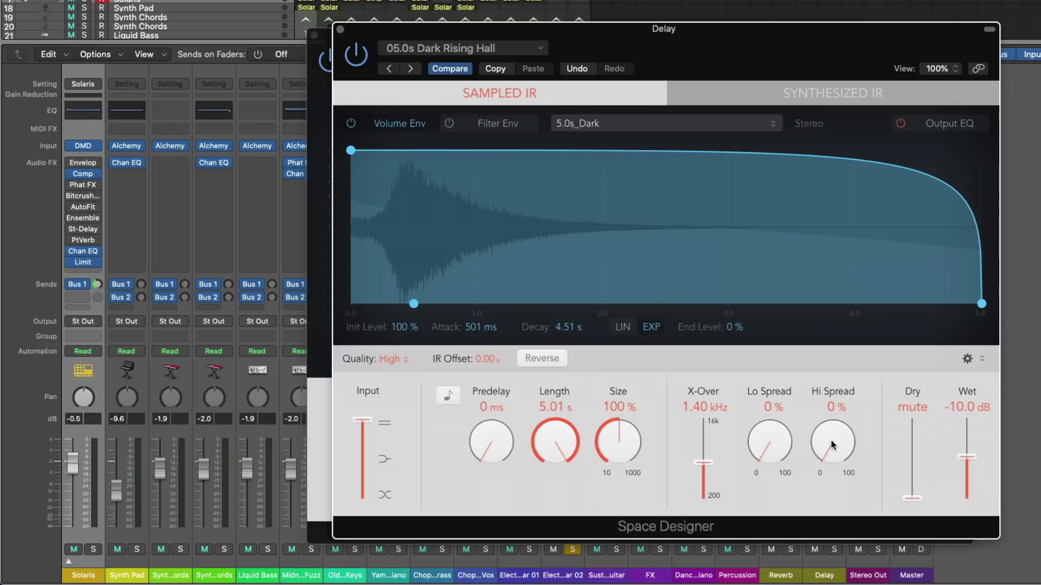
{"action": "left_click_drag", "start_coordinate": [833, 444], "coordinate": [796, 227]}
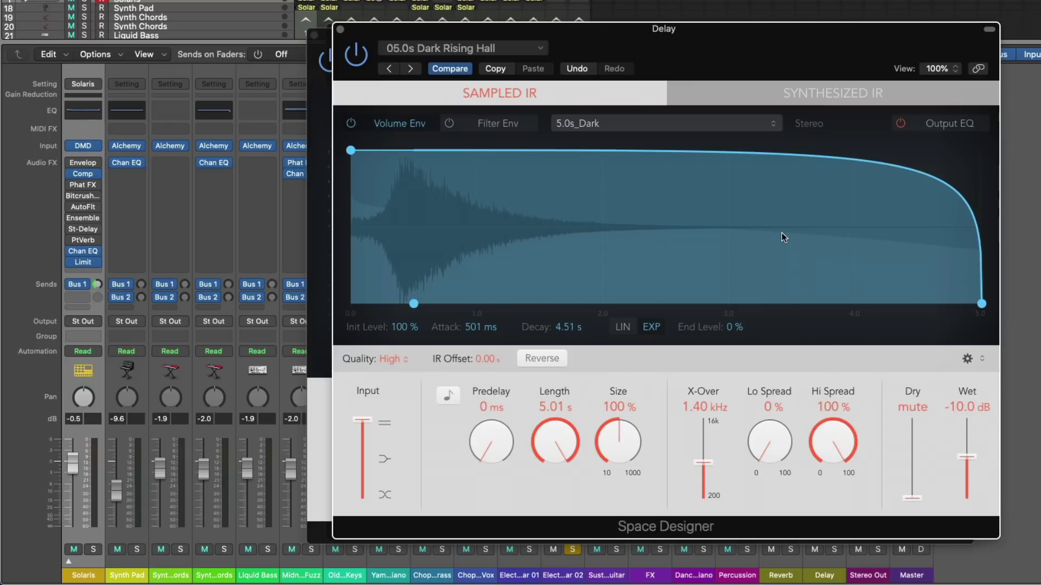